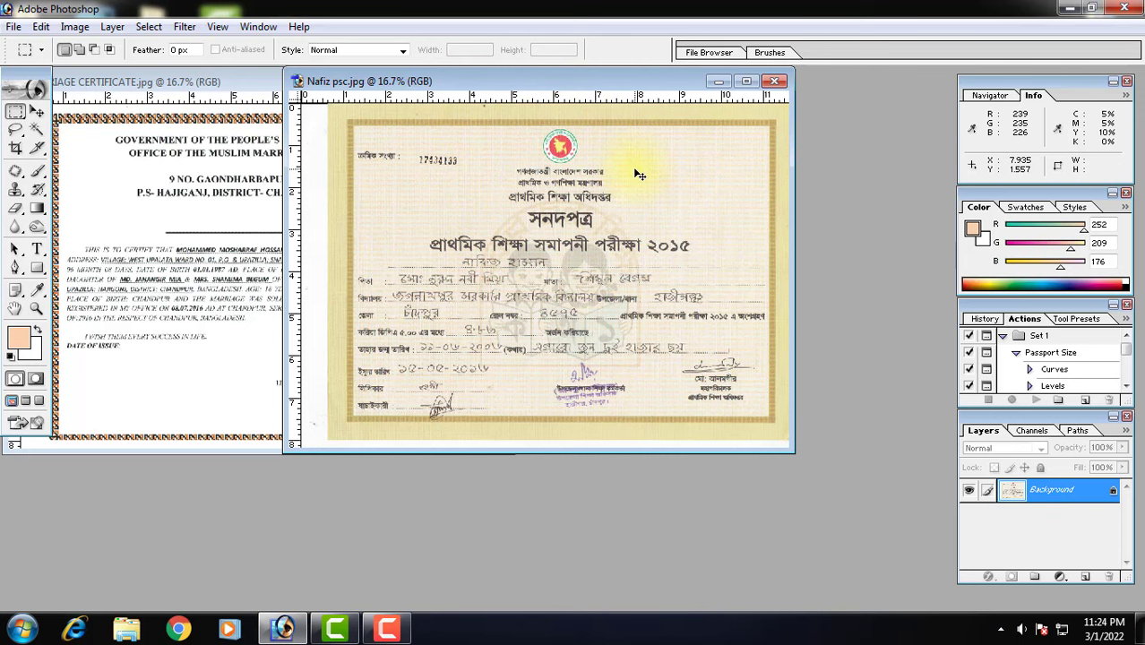
- Open Save As for Nafiz psc.jpg, targeting the Desktop in JPEG format
{"action": "key", "text": "ctrl+shift+s"}
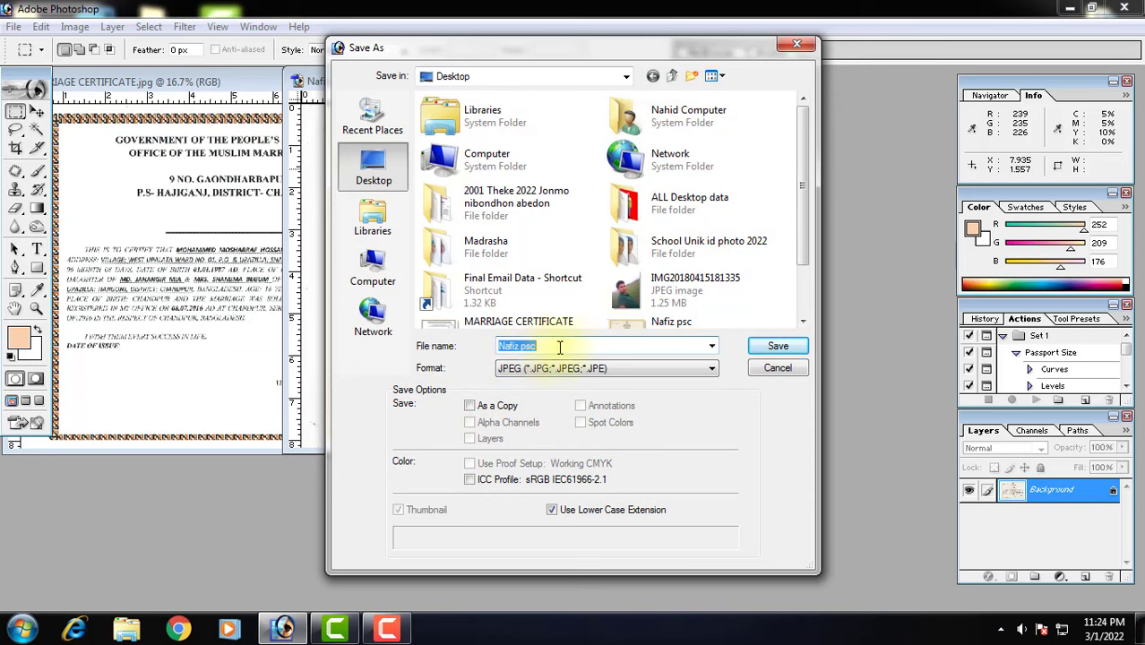
- Save Nafiz psc as a JPEG over the existing Desktop file with the default High quality
{"action": "left_click", "coordinate": [551, 348]}
{"action": "left_click", "coordinate": [780, 350]}
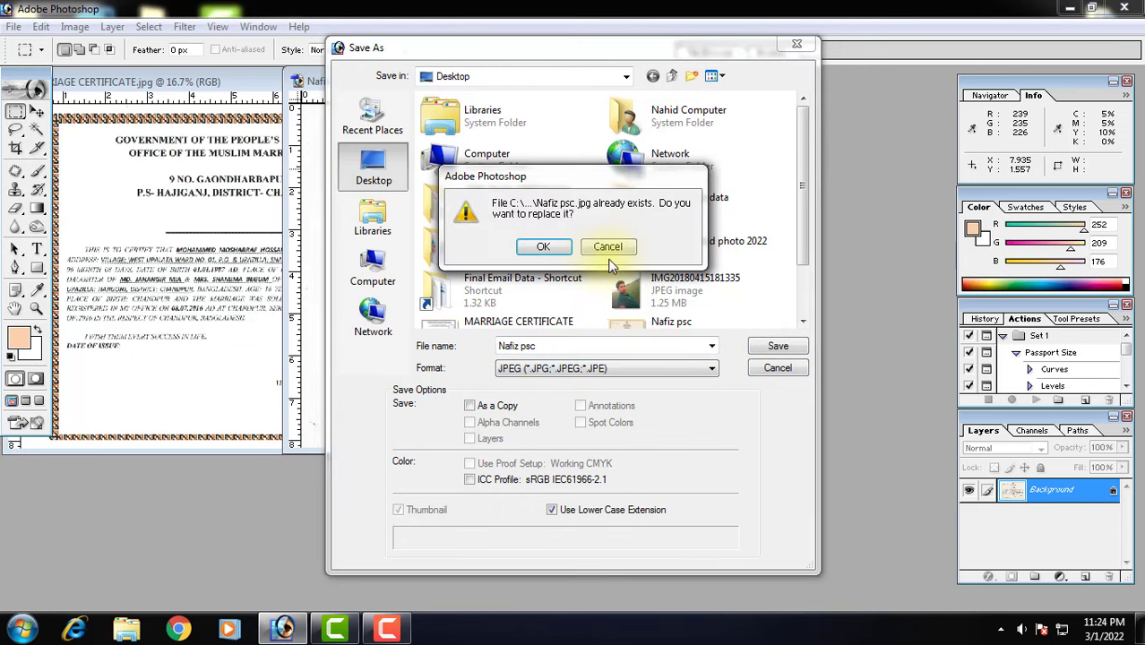
{"action": "left_click", "coordinate": [545, 248]}
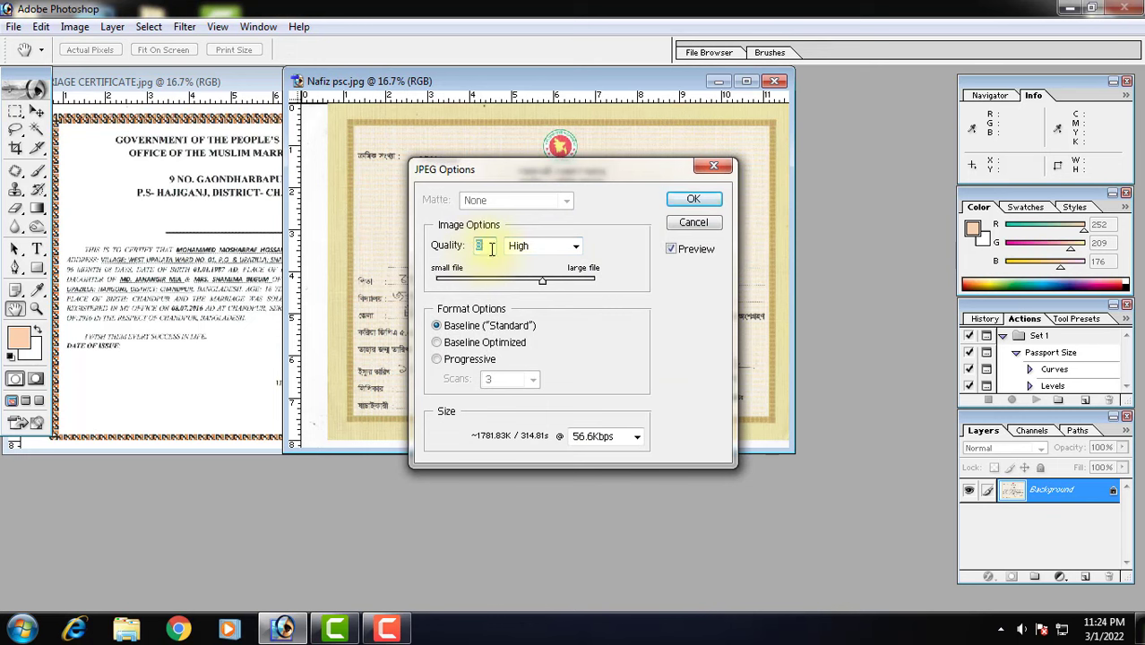
{"action": "left_click", "coordinate": [699, 208]}
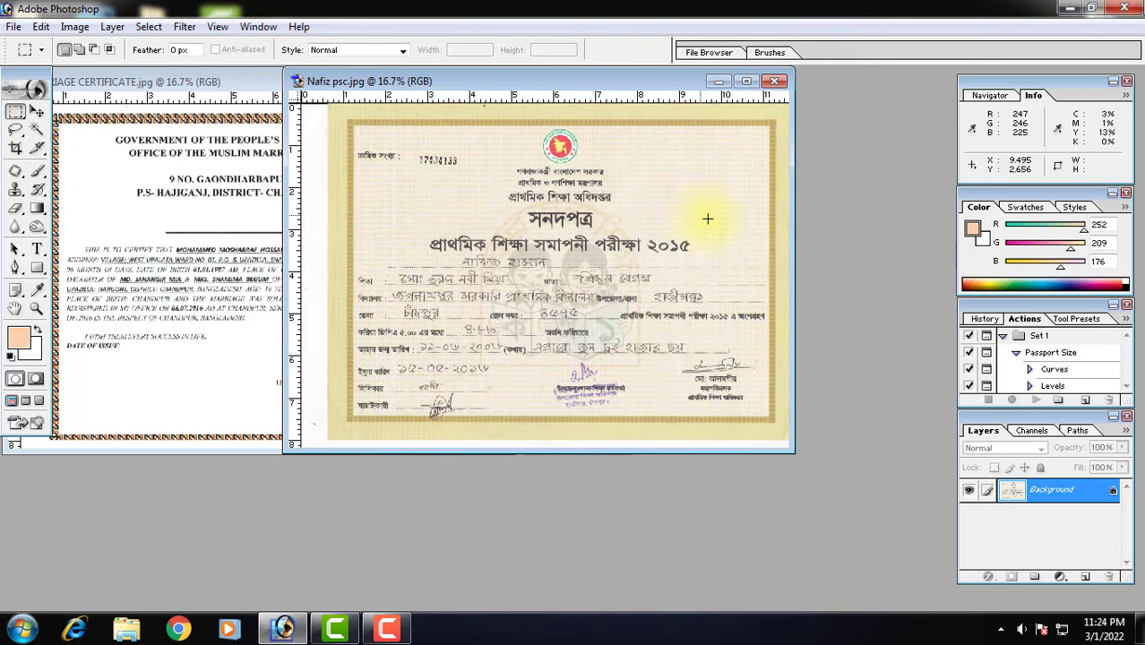
{"action": "left_click", "coordinate": [1068, 12]}
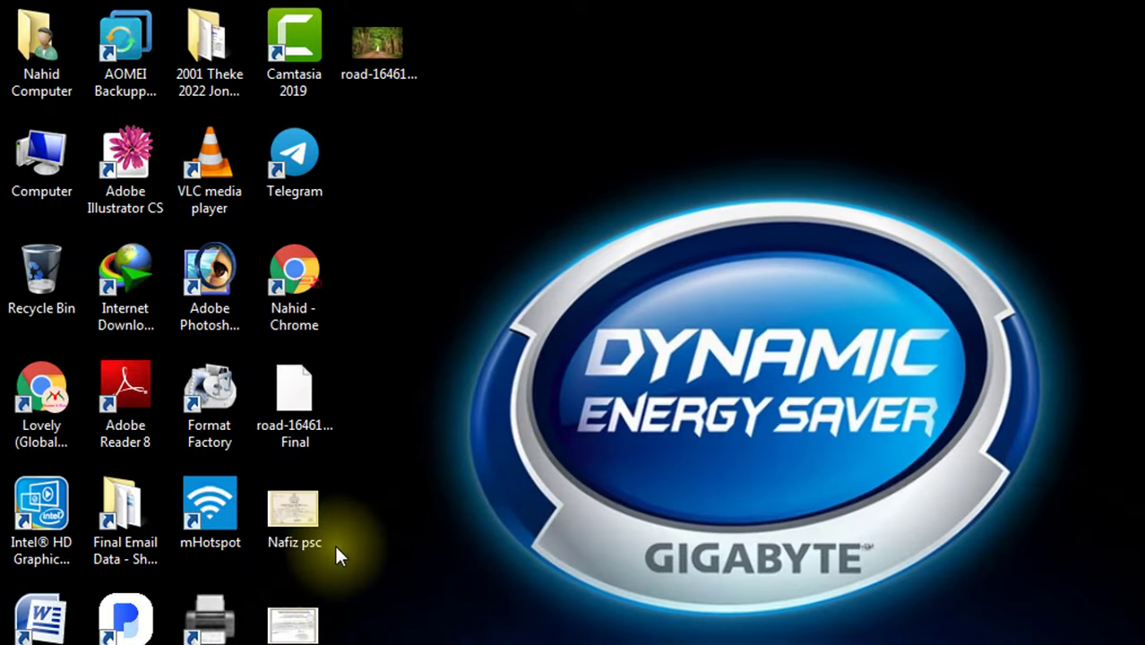
{"action": "right_click", "coordinate": [314, 511]}
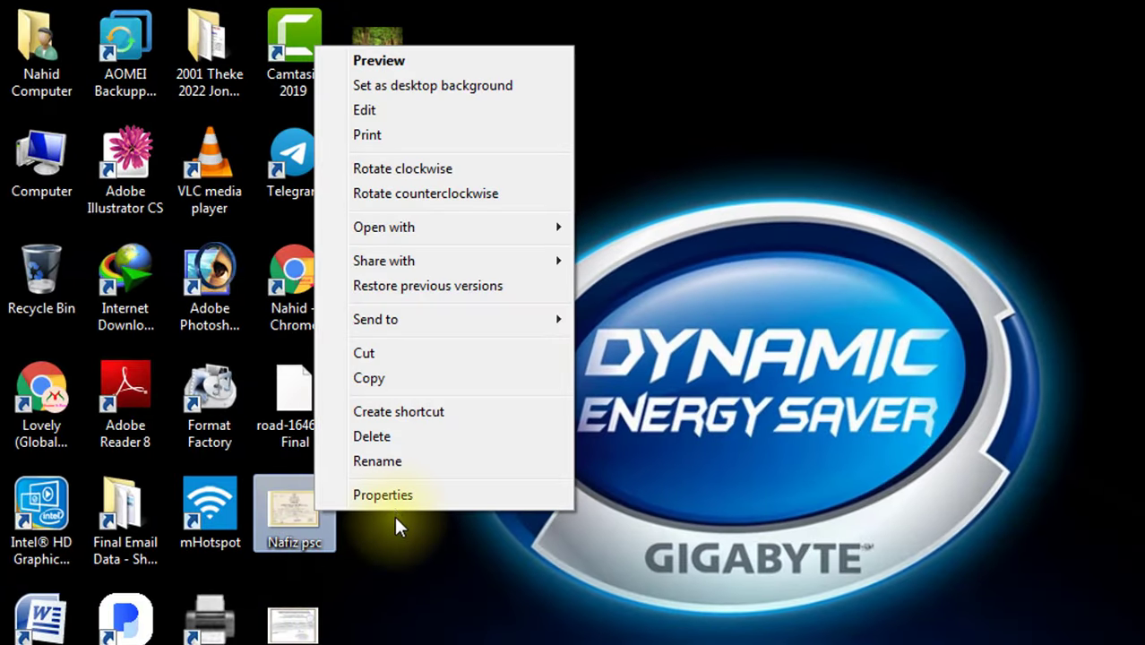
{"action": "left_click", "coordinate": [395, 496]}
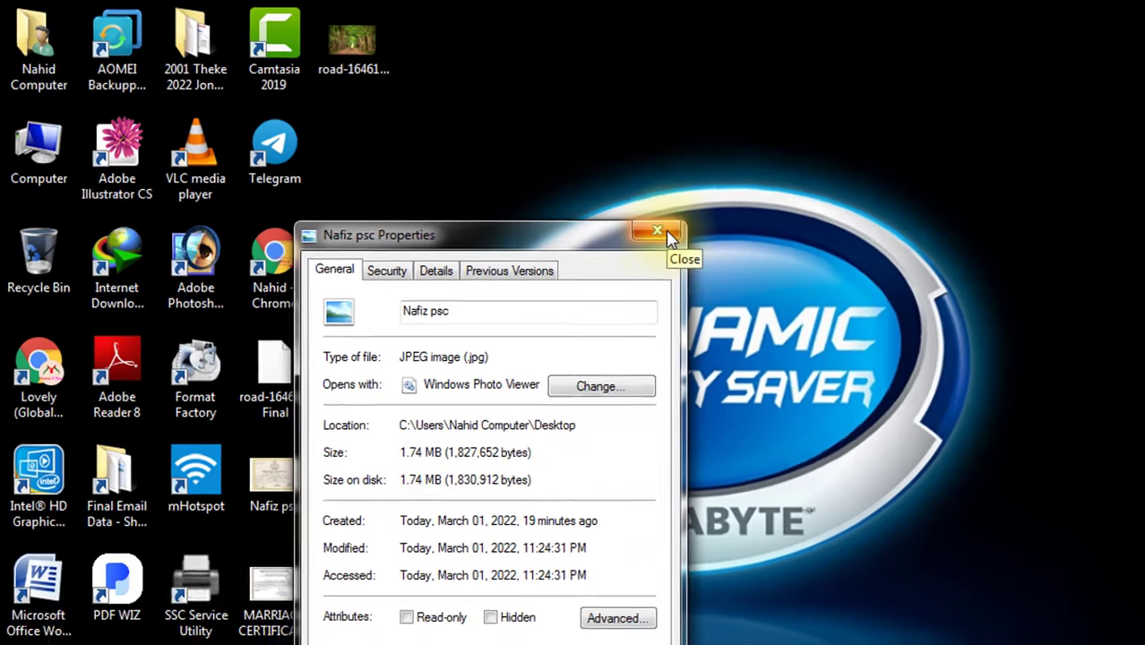
{"action": "left_click", "coordinate": [704, 248]}
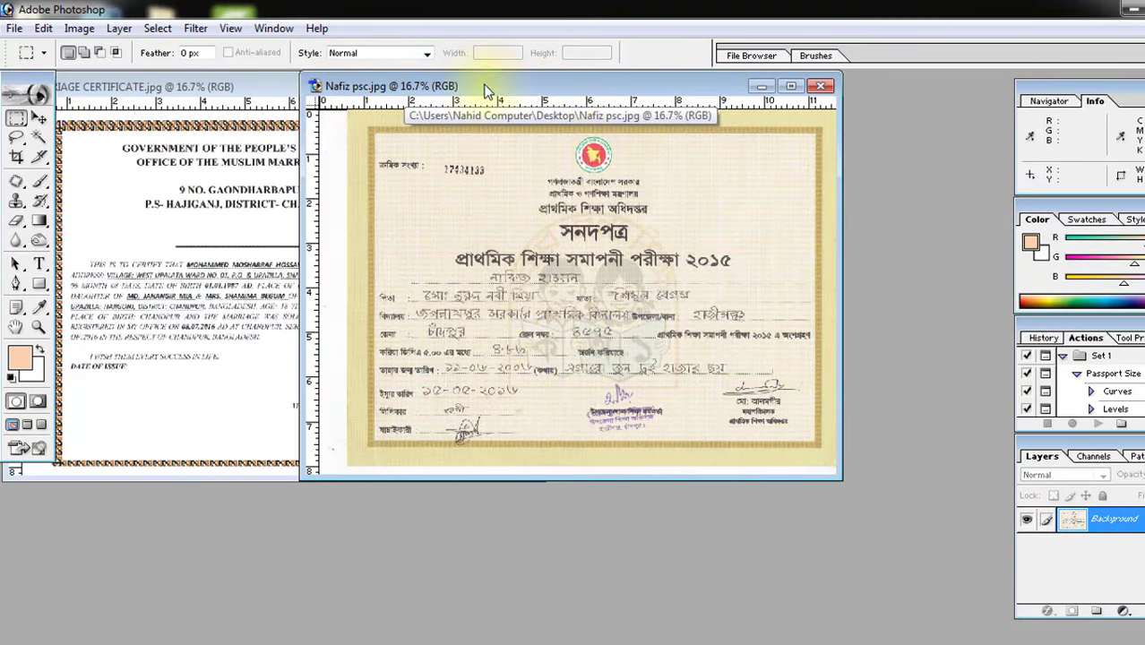
- Resize Nafiz psc to 600 × 423 pixels with Constrain Proportions on in Image Size
{"action": "mouse_move", "coordinate": [594, 82]}
{"action": "left_mouse_down"}
{"action": "mouse_move", "coordinate": [589, 132]}
{"action": "mouse_move", "coordinate": [565, 125]}
{"action": "left_mouse_up"}
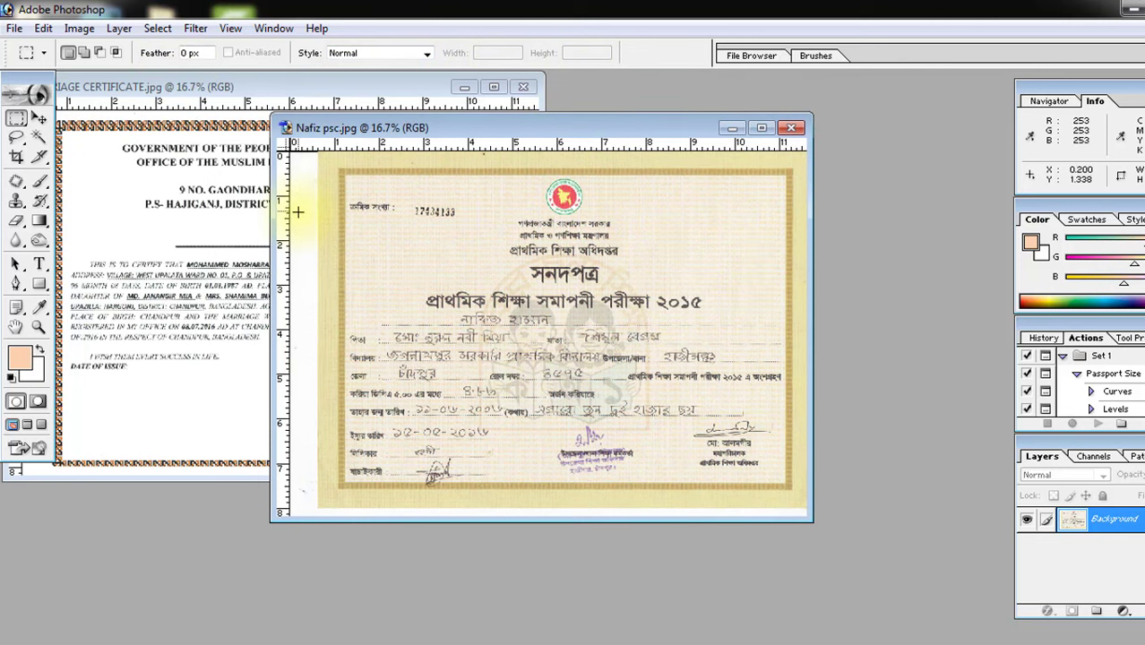
{"action": "left_click", "coordinate": [80, 32]}
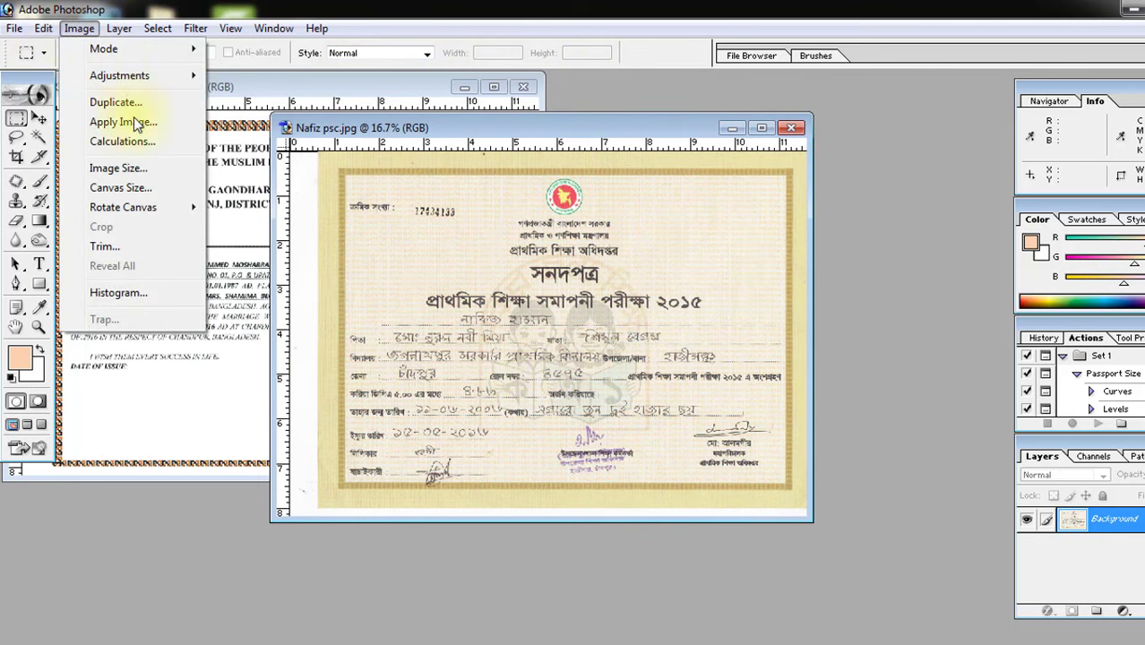
{"action": "left_click", "coordinate": [128, 171]}
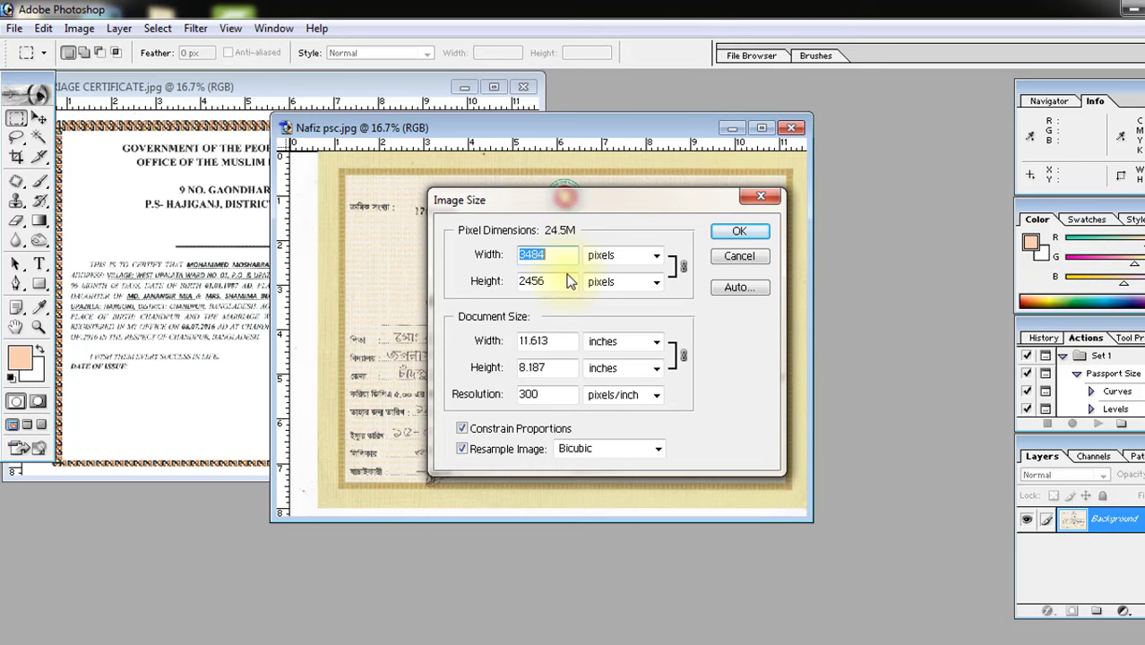
{"action": "type", "text": "600"}
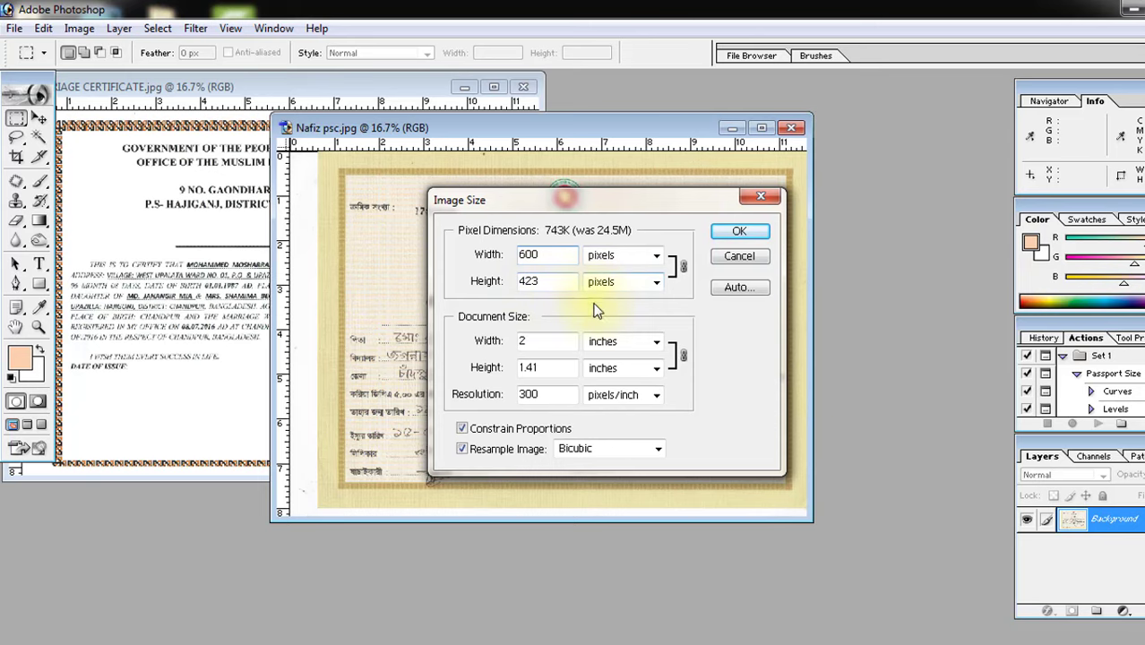
{"action": "left_click", "coordinate": [740, 235]}
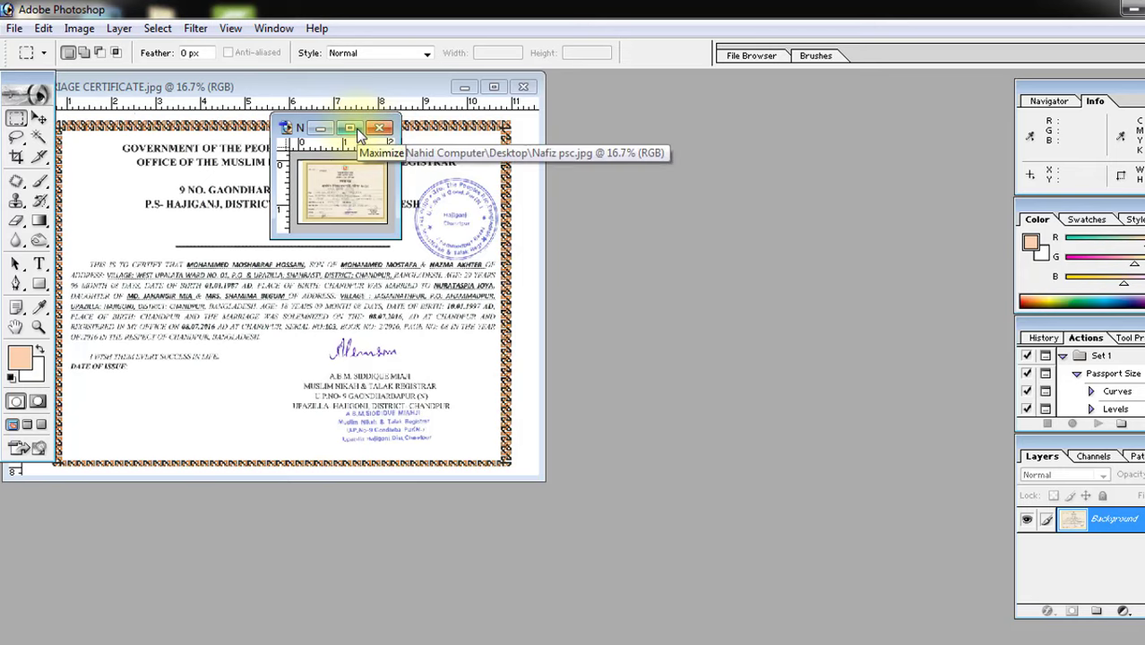
- Maximize the resized certificate, check it at several zoom levels, and bring up Save As
{"action": "left_click", "coordinate": [351, 129]}
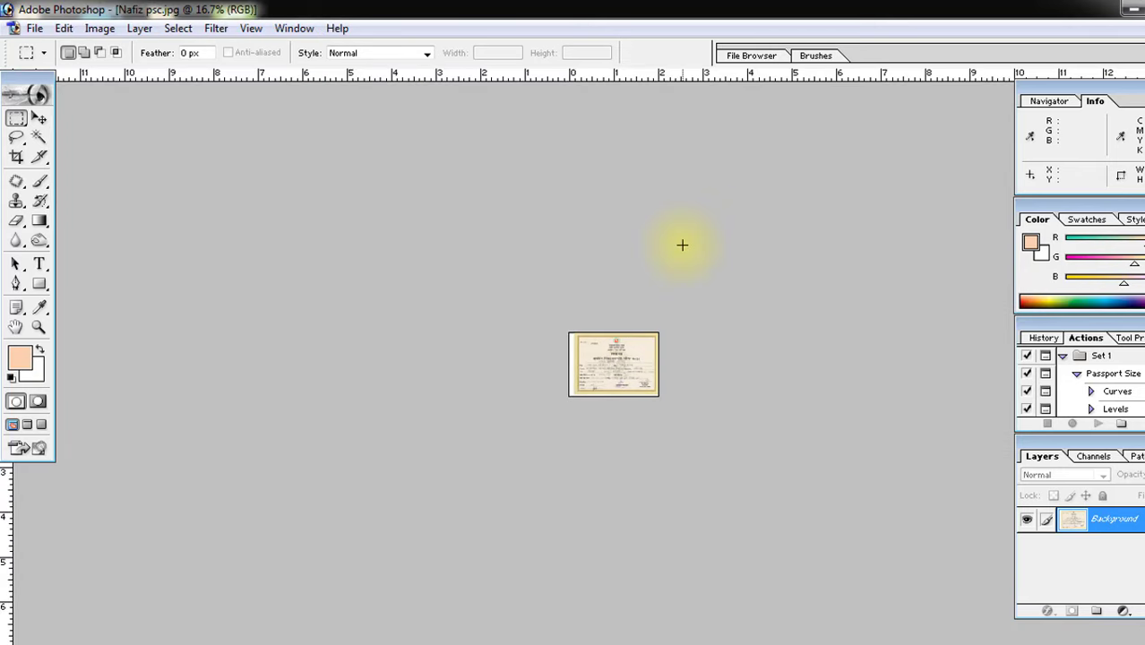
{"action": "key", "text": "ctrl+plus"}
{"action": "key", "text": "ctrl+plus"}
{"action": "key", "text": "ctrl+plus"}
{"action": "key", "text": "ctrl+plus"}
{"action": "key", "text": "ctrl+plus"}
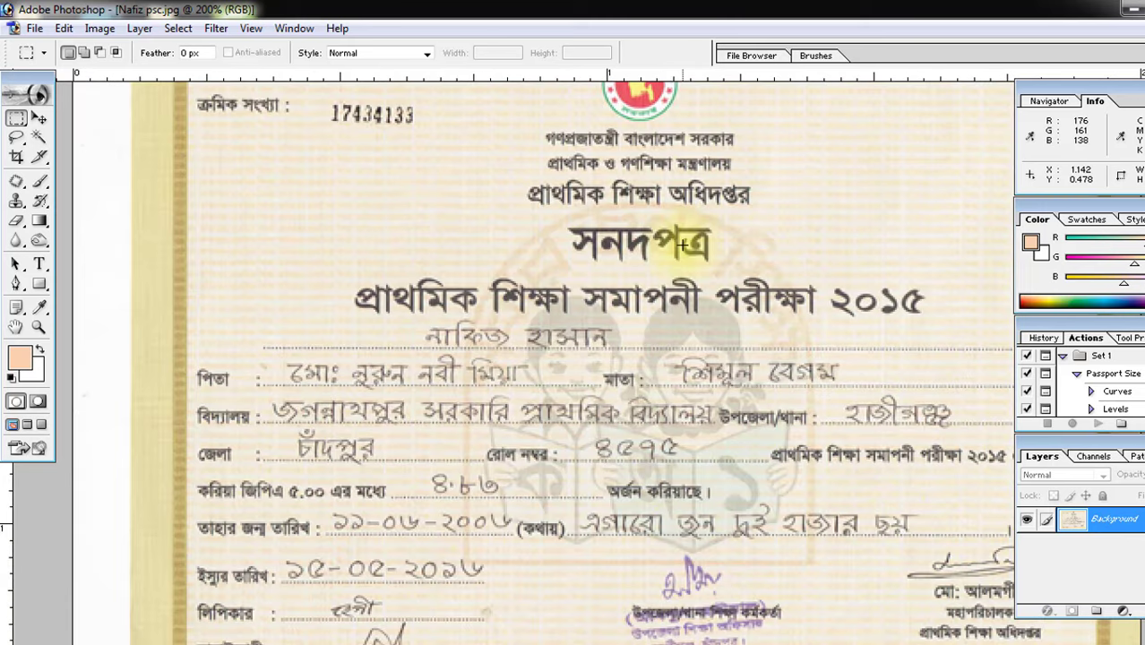
{"action": "key", "text": "ctrl+minus"}
{"action": "key", "text": "ctrl+minus"}
{"action": "key", "text": "ctrl+plus"}
{"action": "key", "text": "ctrl+plus"}
{"action": "key", "text": "ctrl+minus"}
{"action": "key", "text": "ctrl+minus"}
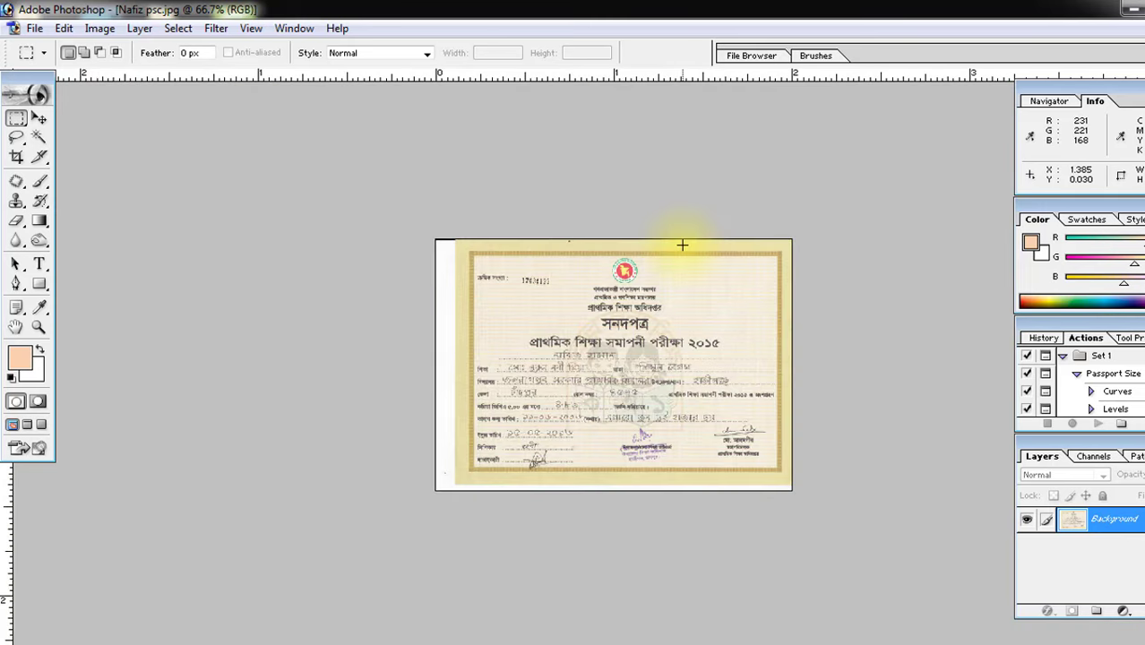
{"action": "key", "text": "ctrl+plus"}
{"action": "key", "text": "ctrl+plus"}
{"action": "key", "text": "ctrl+minus"}
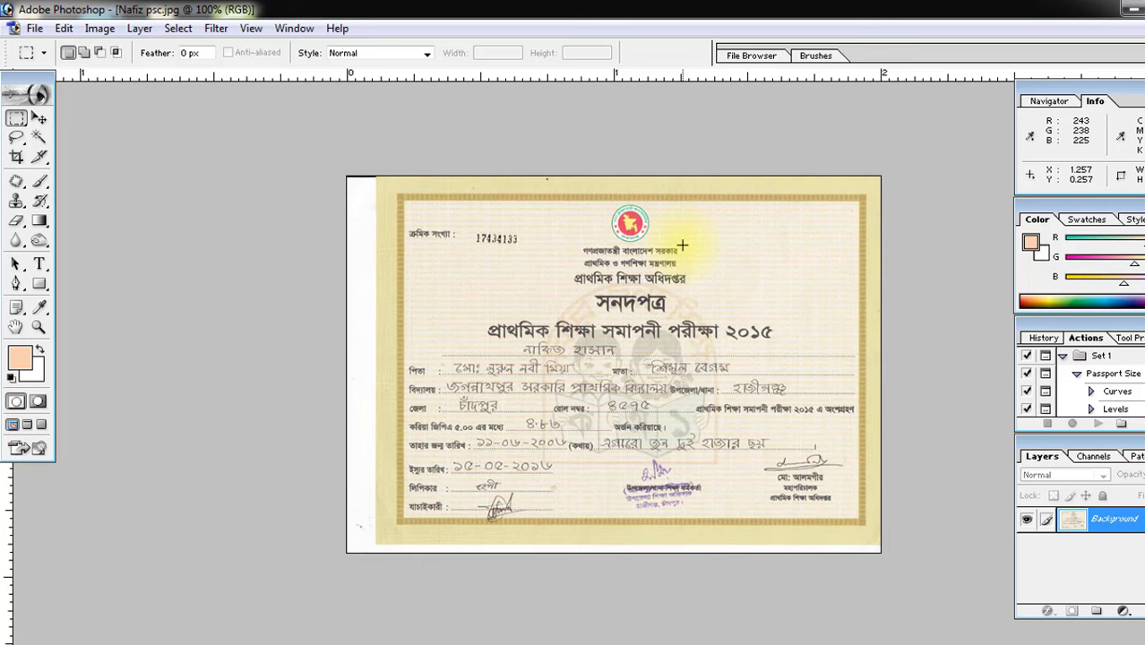
{"action": "key", "text": "ctrl+shift+s"}
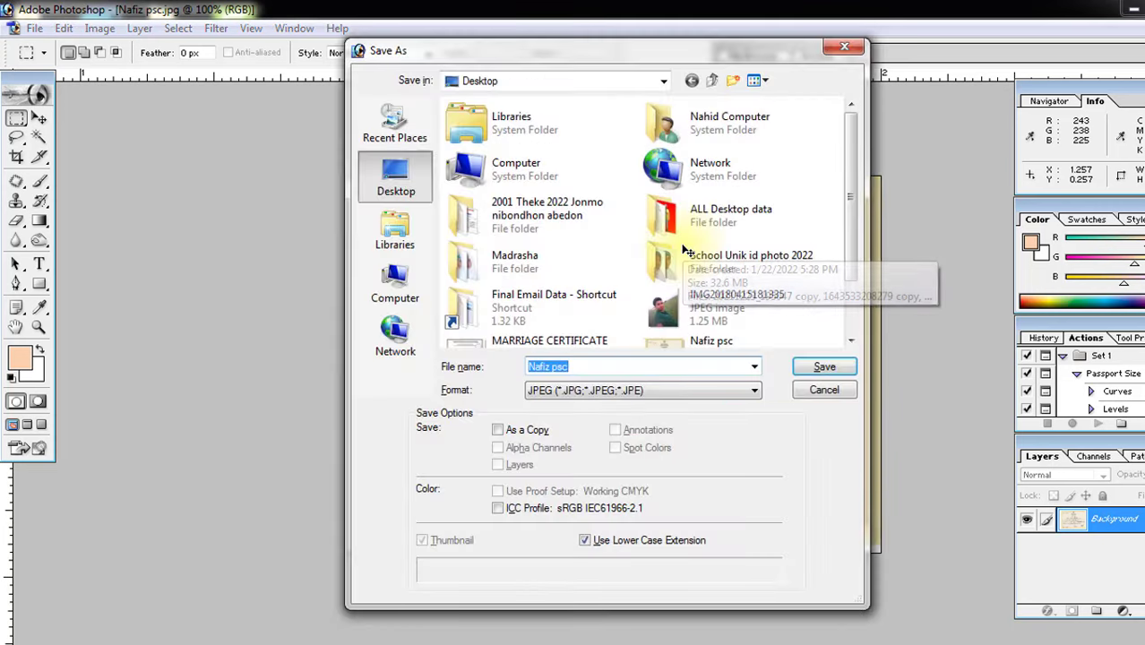
- Save the resized certificate as a new JPEG named Nafiz psc1 at Maximum quality 12
{"action": "left_click", "coordinate": [584, 367]}
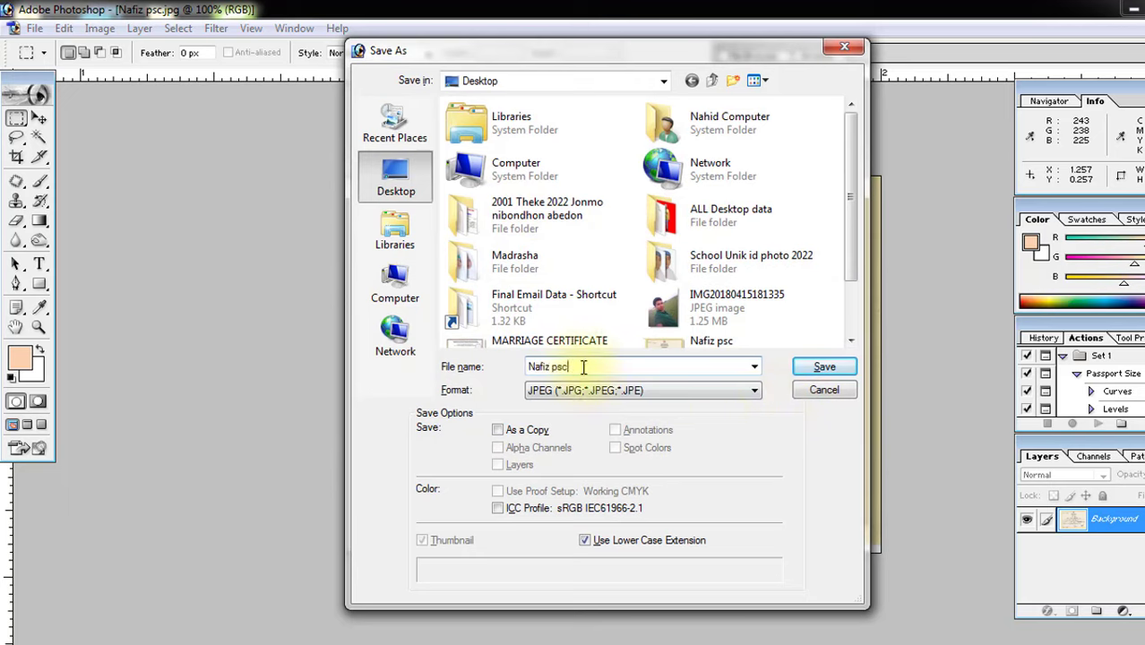
{"action": "type", "text": "1"}
{"action": "left_click", "coordinate": [824, 369]}
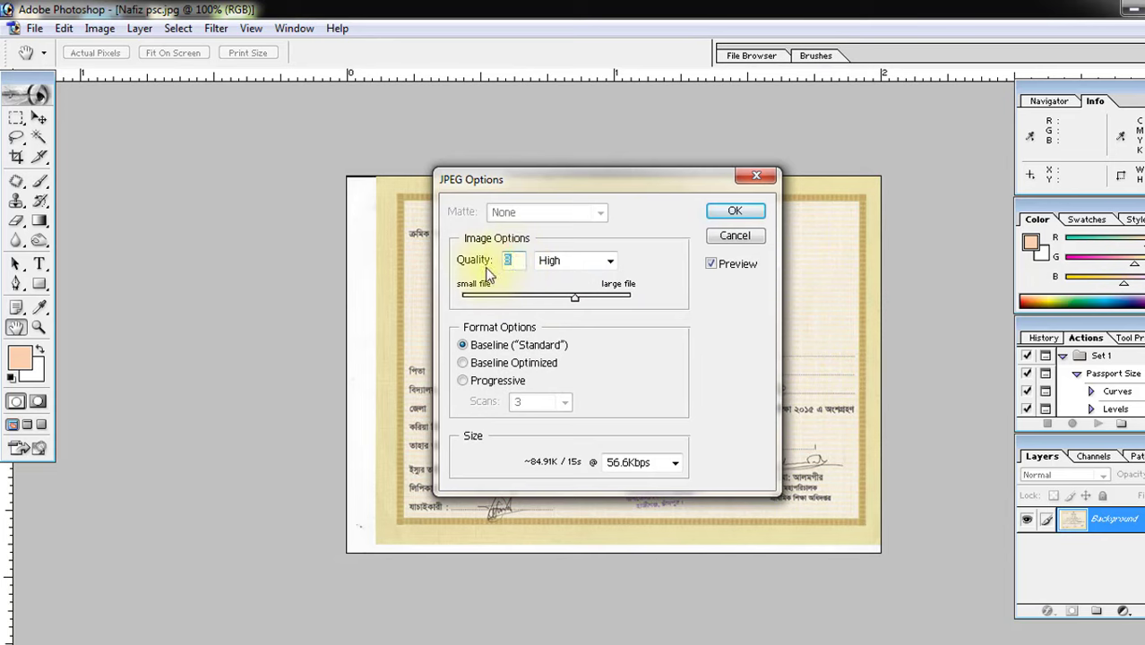
{"action": "type", "text": "12"}
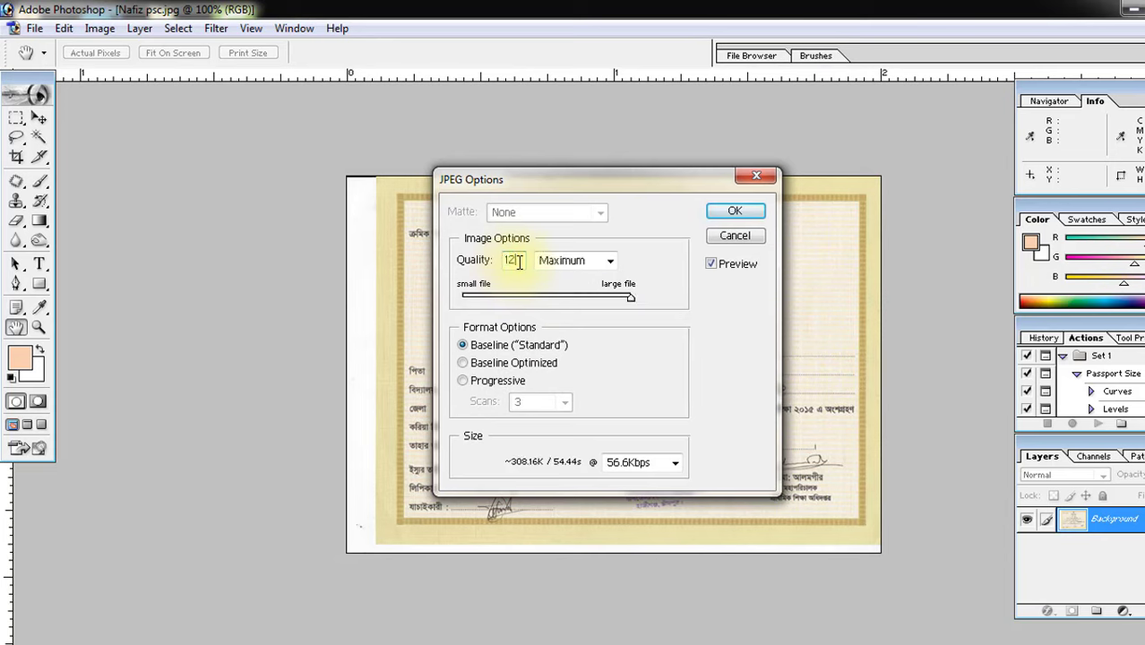
{"action": "left_click", "coordinate": [736, 213]}
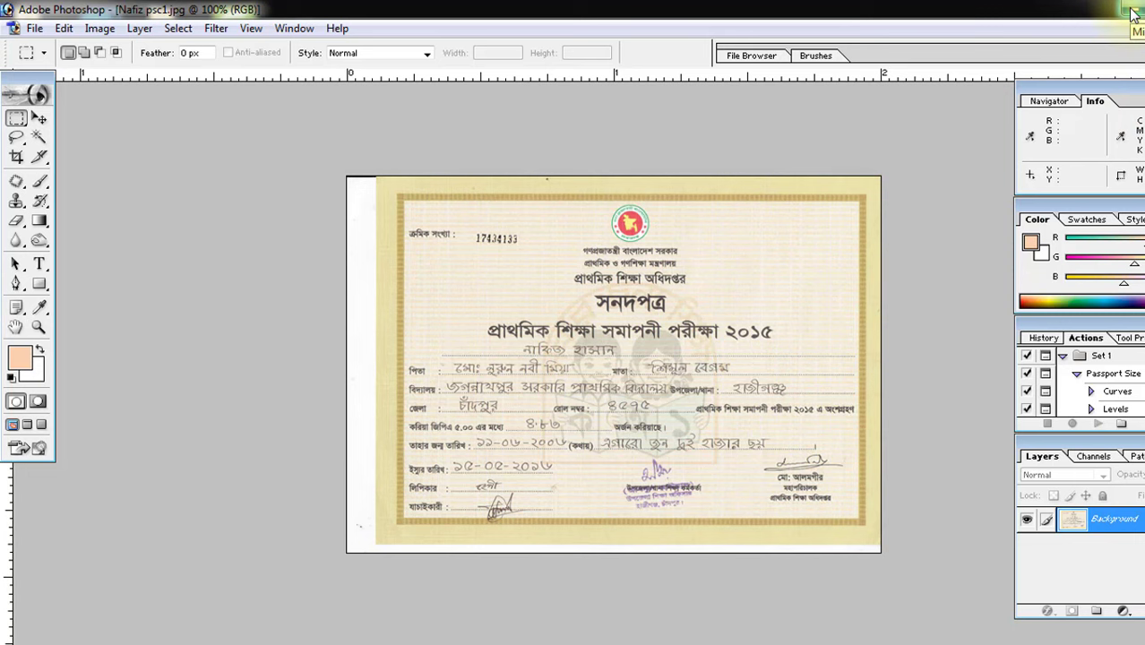
{"action": "left_click", "coordinate": [1133, 12]}
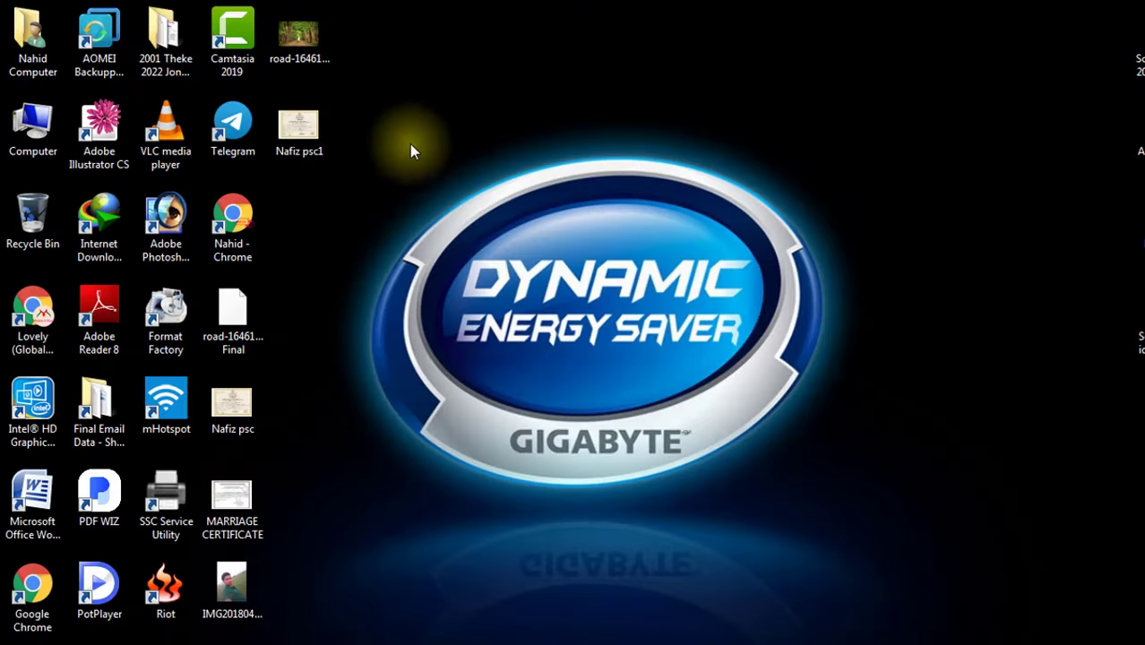
{"action": "right_click", "coordinate": [301, 137]}
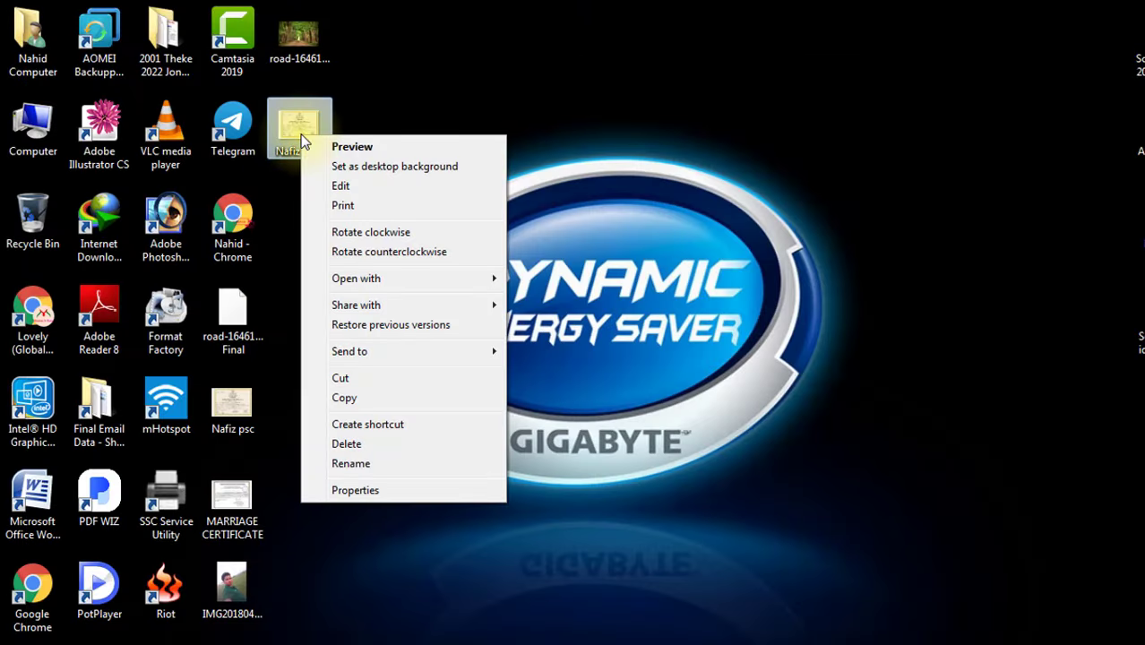
{"action": "left_click", "coordinate": [356, 490]}
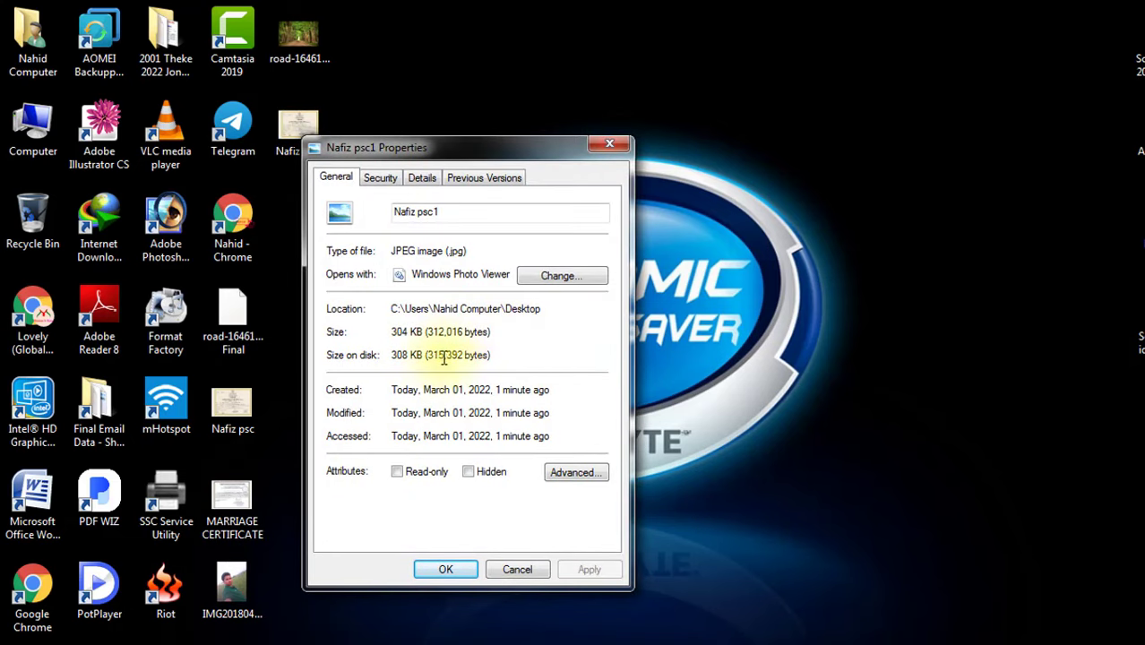
{"action": "left_click", "coordinate": [616, 144]}
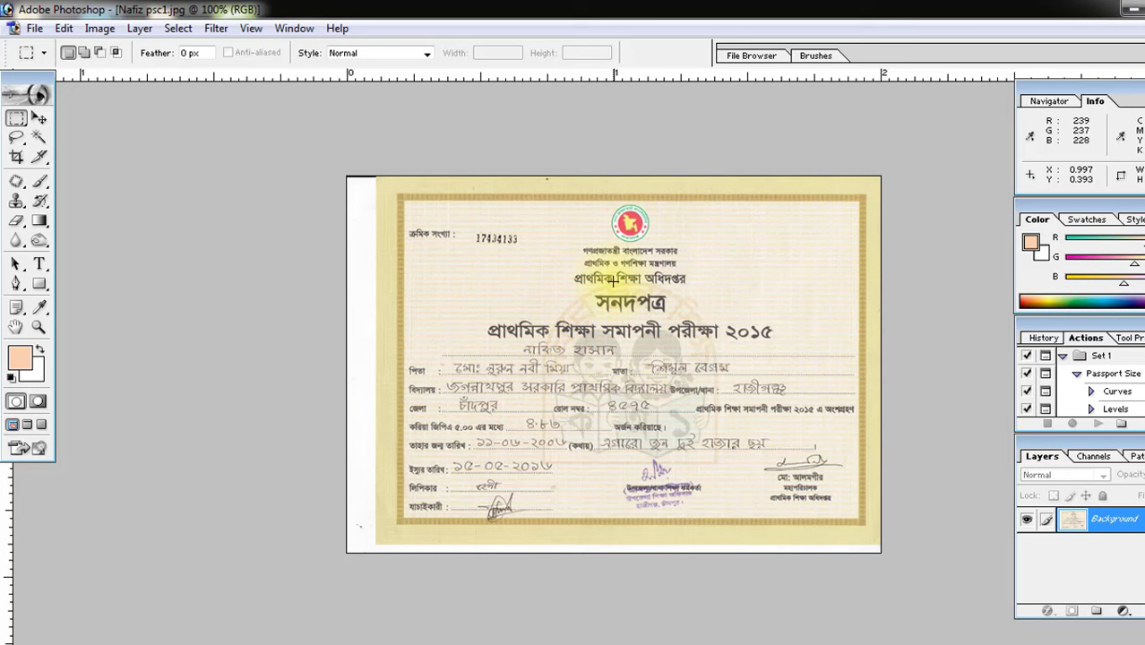
- Apply Image Size to Nafiz psc1 at 600 × 423 pixels, 300 pixels/inch
{"action": "left_click", "coordinate": [99, 28]}
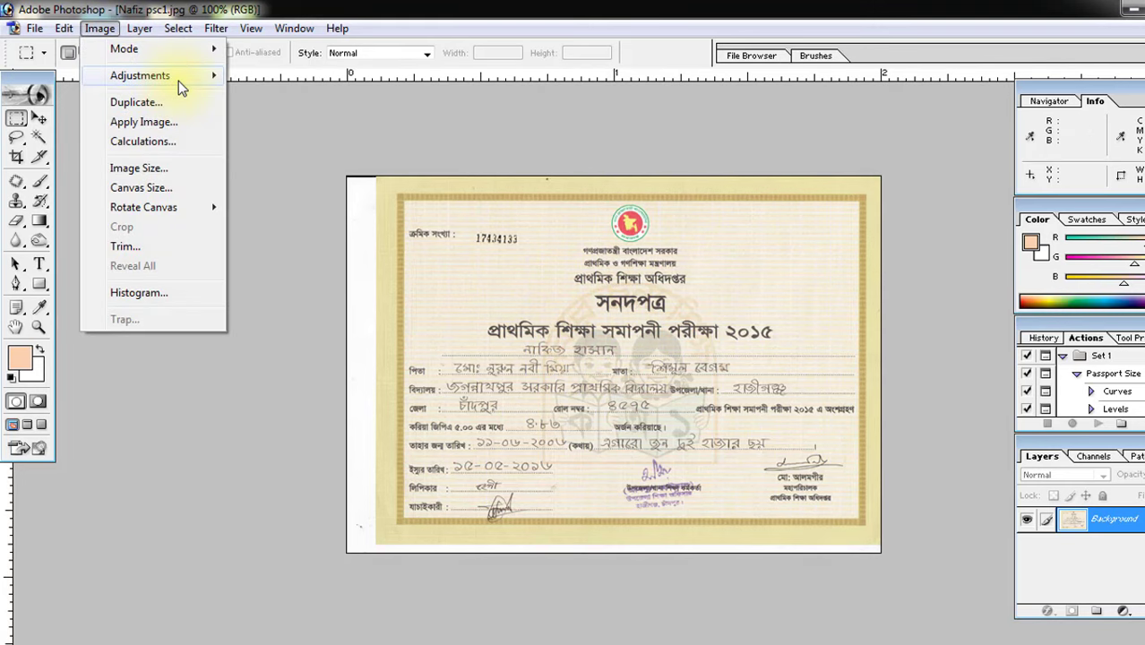
{"action": "left_click", "coordinate": [142, 169]}
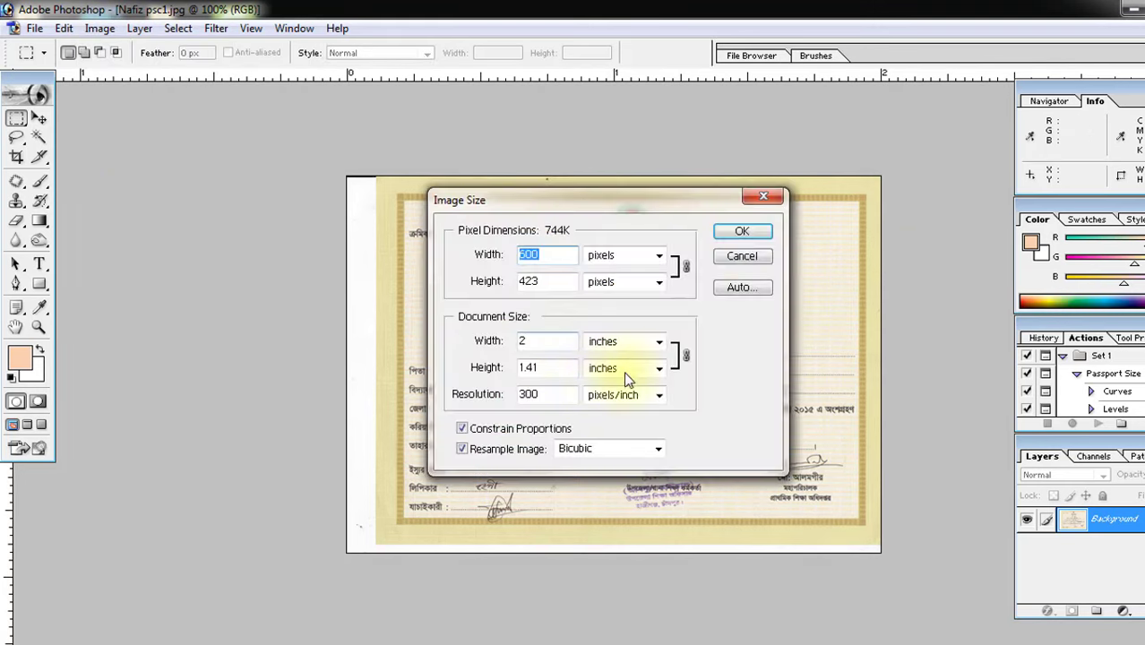
{"action": "left_click", "coordinate": [742, 232]}
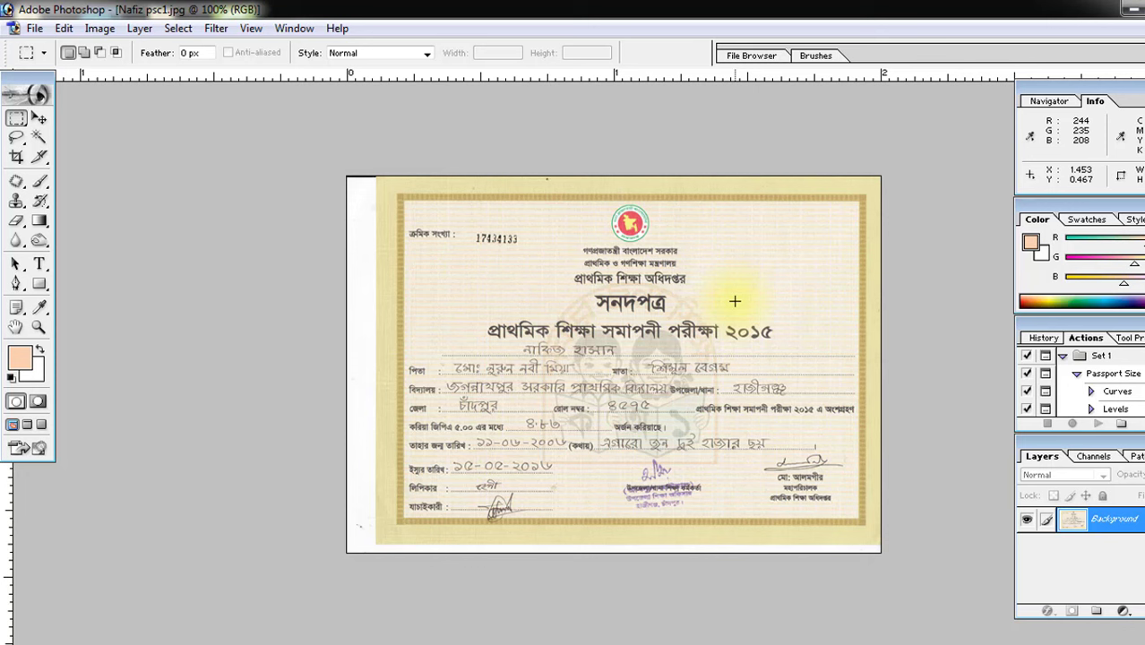
- Re-save Nafiz psc1 over its Desktop file as a JPEG at quality 8 (High), about 77K
{"action": "key", "text": "ctrl+shift+s"}
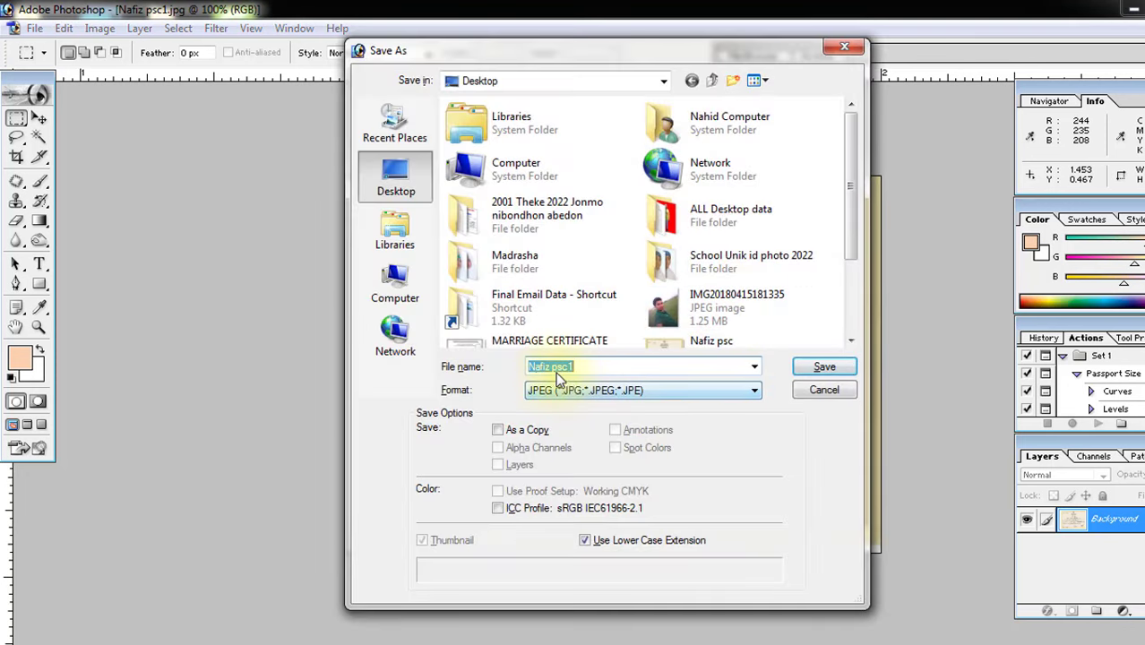
{"action": "left_click", "coordinate": [824, 369]}
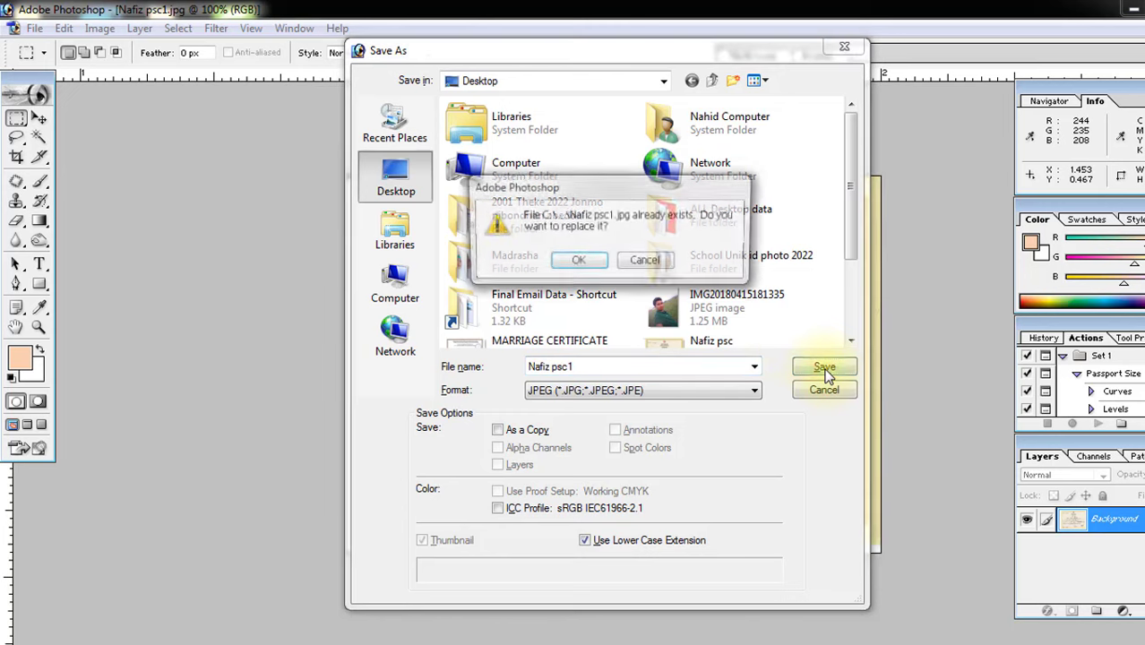
{"action": "left_click", "coordinate": [580, 265]}
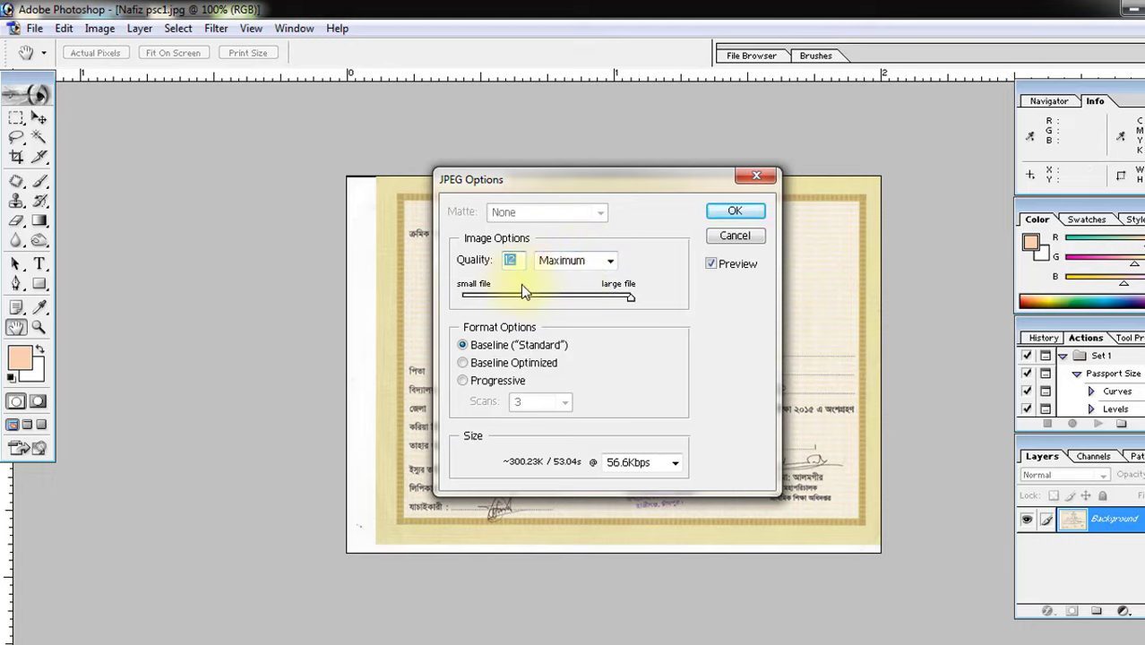
{"action": "type", "text": "8"}
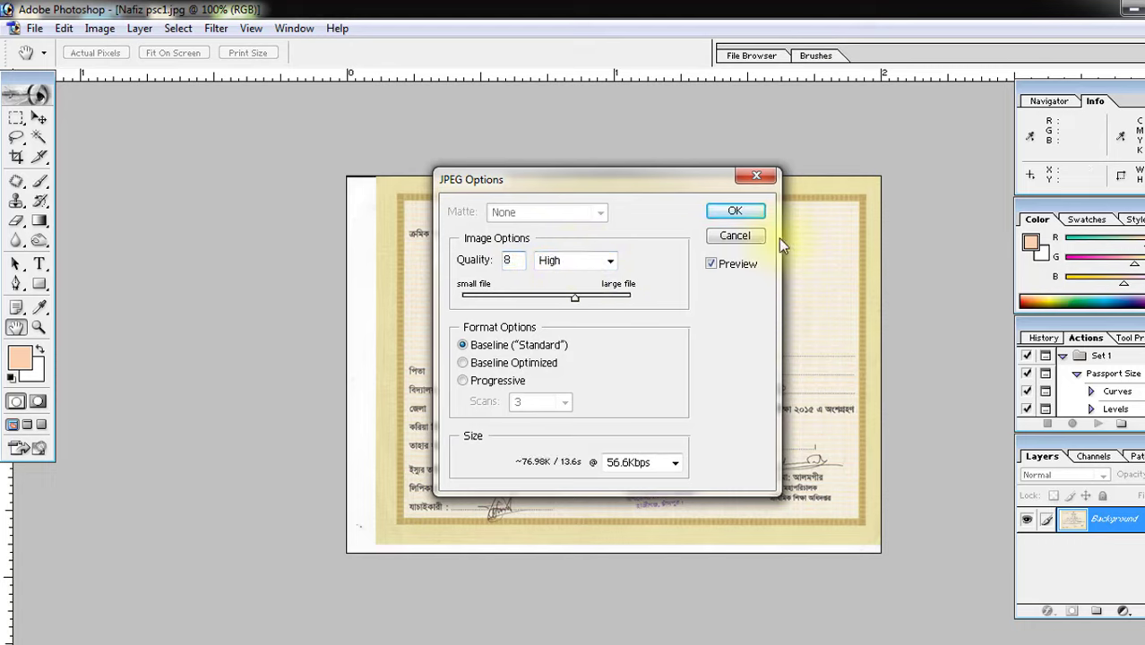
{"action": "left_click", "coordinate": [756, 214]}
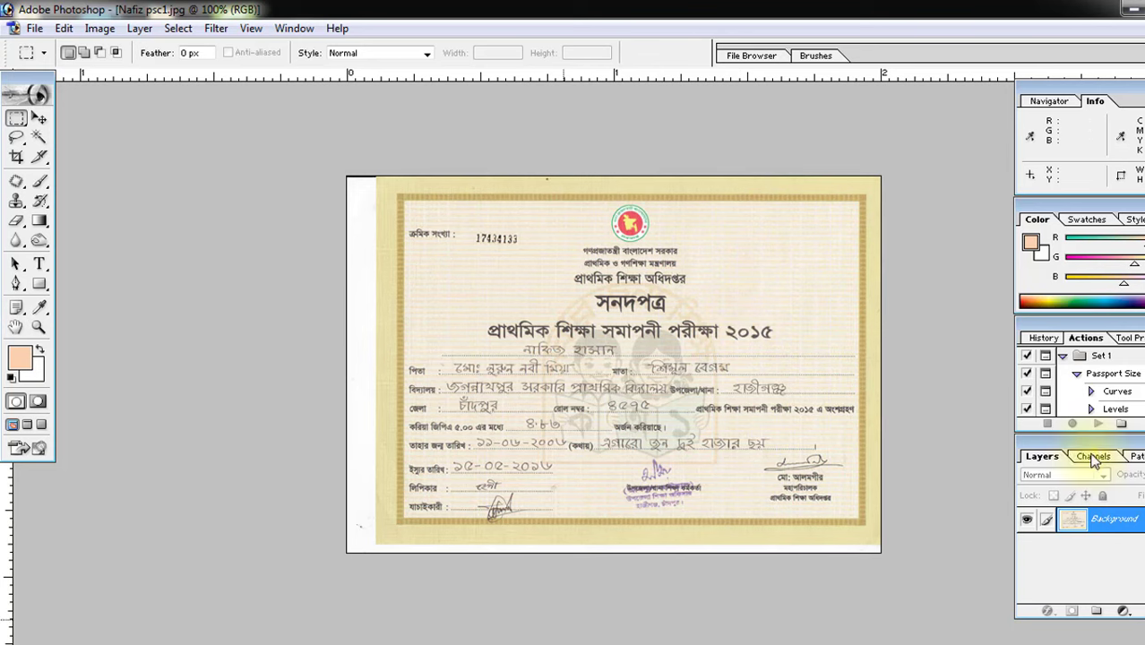
{"action": "left_click", "coordinate": [1131, 9]}
{"action": "right_click", "coordinate": [313, 135]}
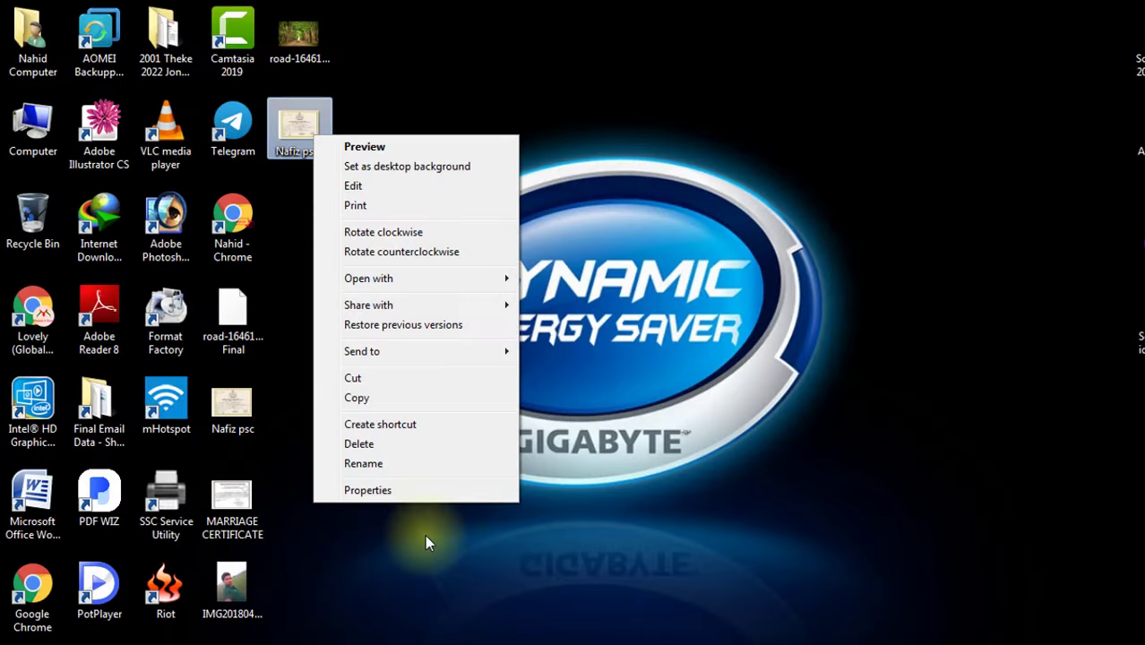
{"action": "left_click", "coordinate": [393, 485]}
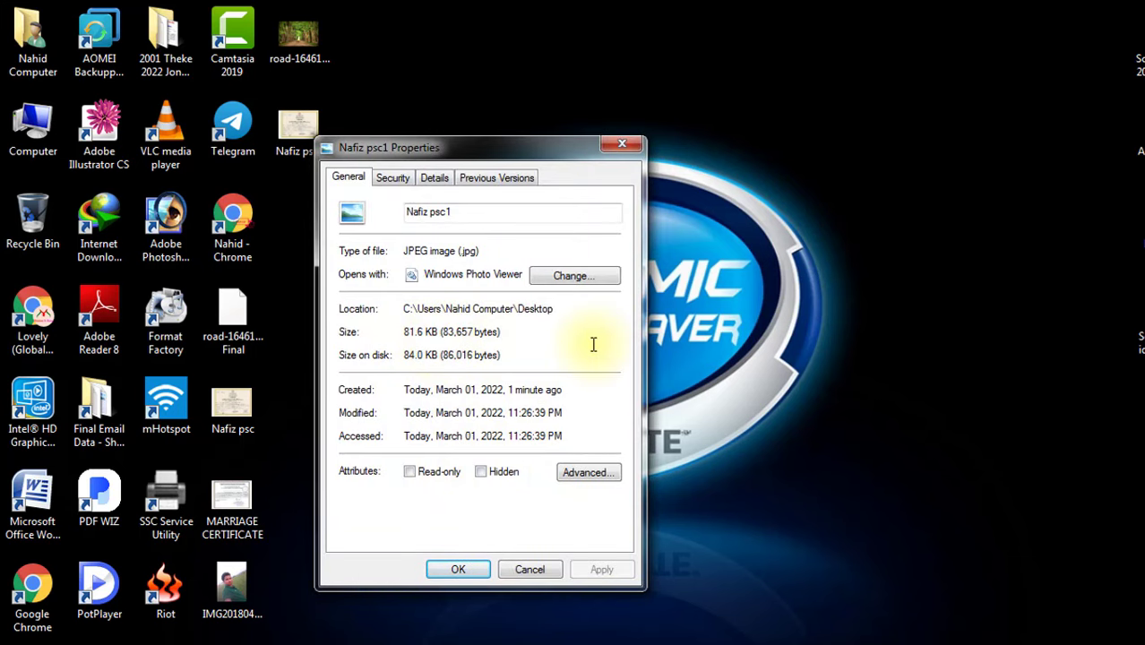
{"action": "left_click", "coordinate": [622, 144]}
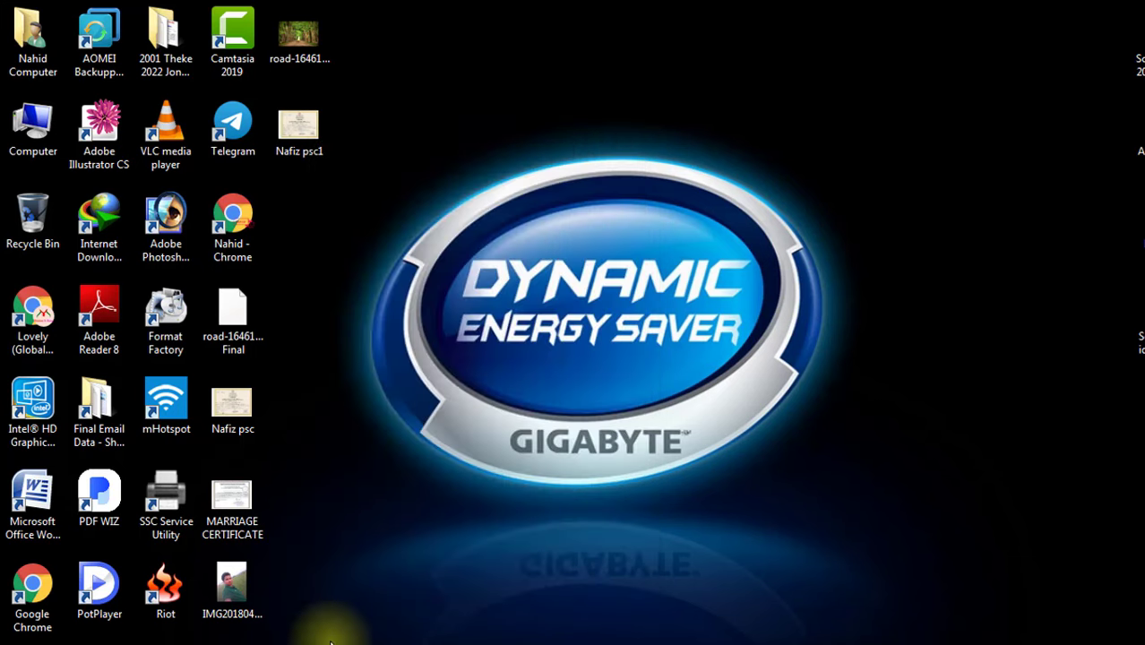
{"action": "left_click", "coordinate": [287, 640]}
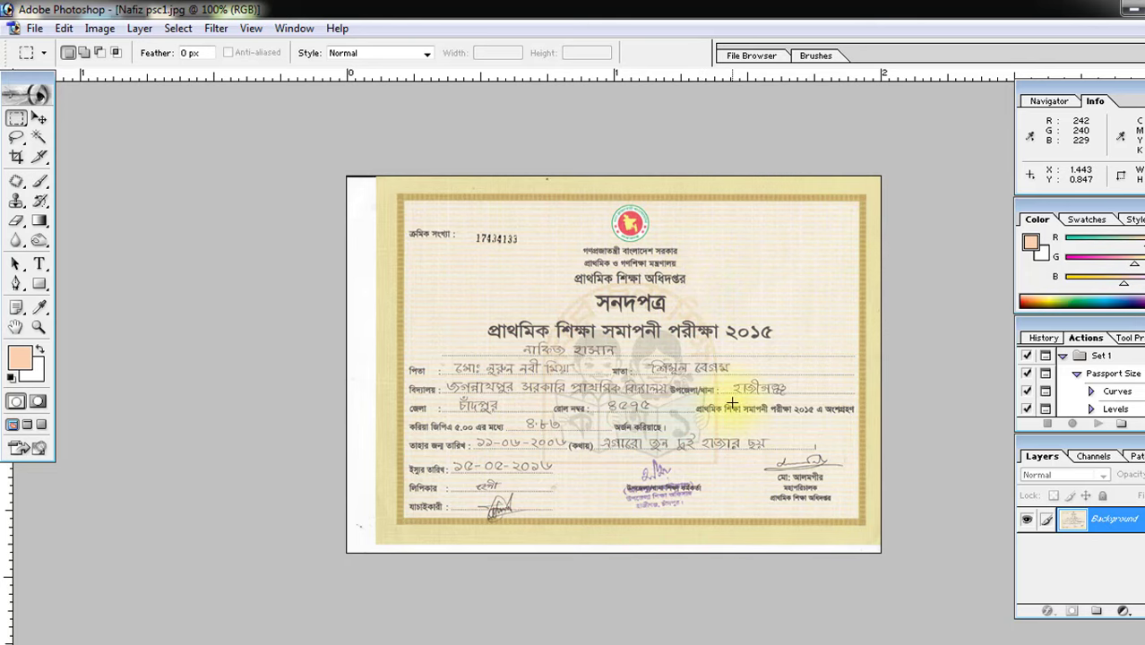
{"action": "key", "text": "ctrl+minus"}
{"action": "key", "text": "ctrl+plus"}
{"action": "key", "text": "ctrl+plus"}
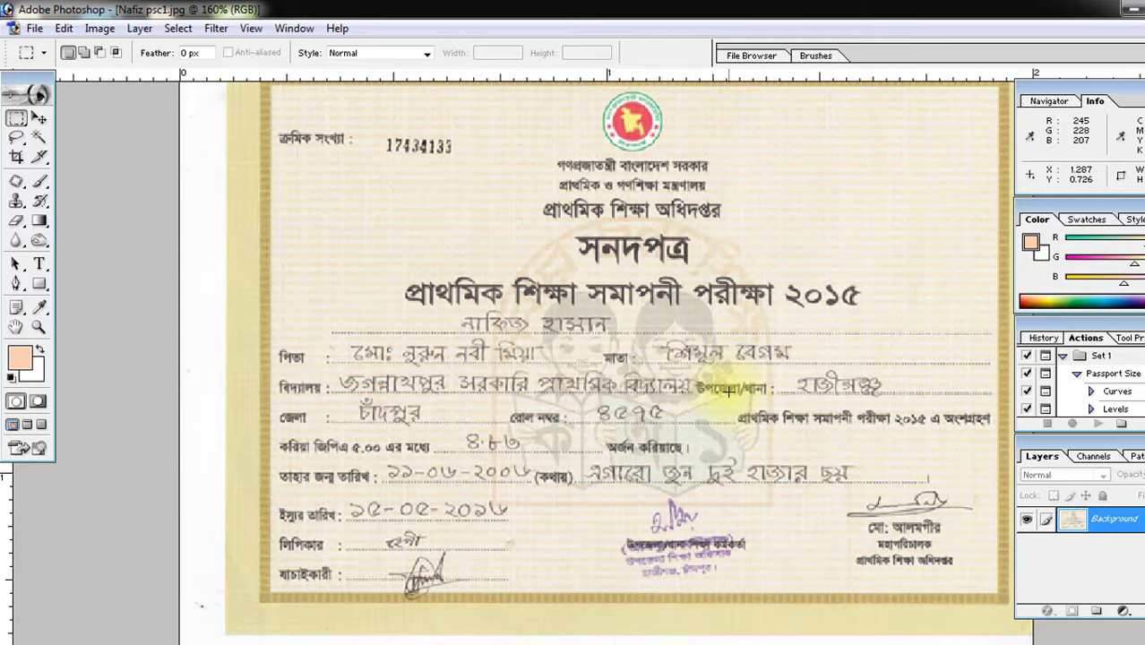
{"action": "key", "text": "ctrl+z"}
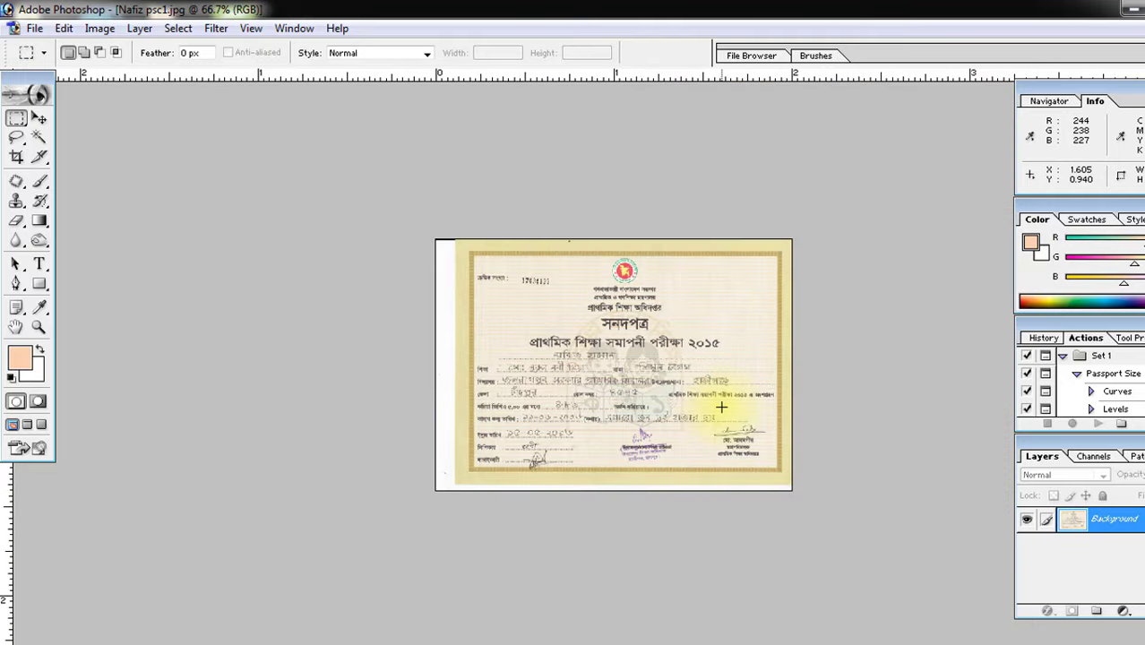
{"action": "key", "text": "ctrl+z"}
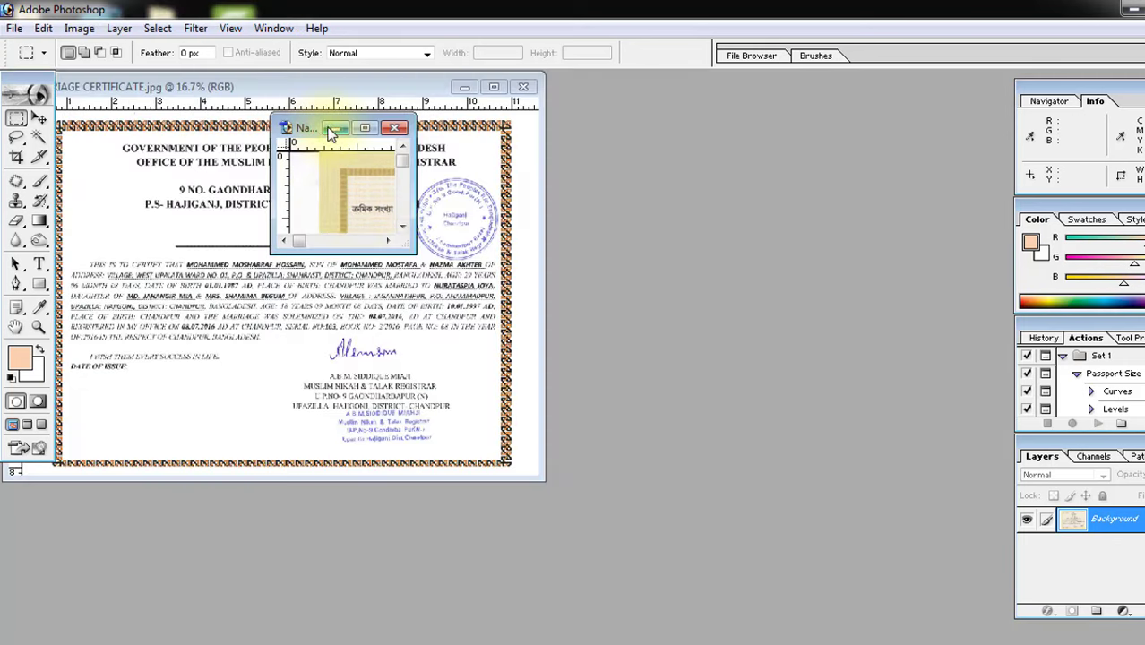
- Move the Nafiz psc1 window aside and maximize the MARRIAGE CERTIFICATE.jpg window
{"action": "left_click_drag", "start_coordinate": [304, 131], "coordinate": [728, 150]}
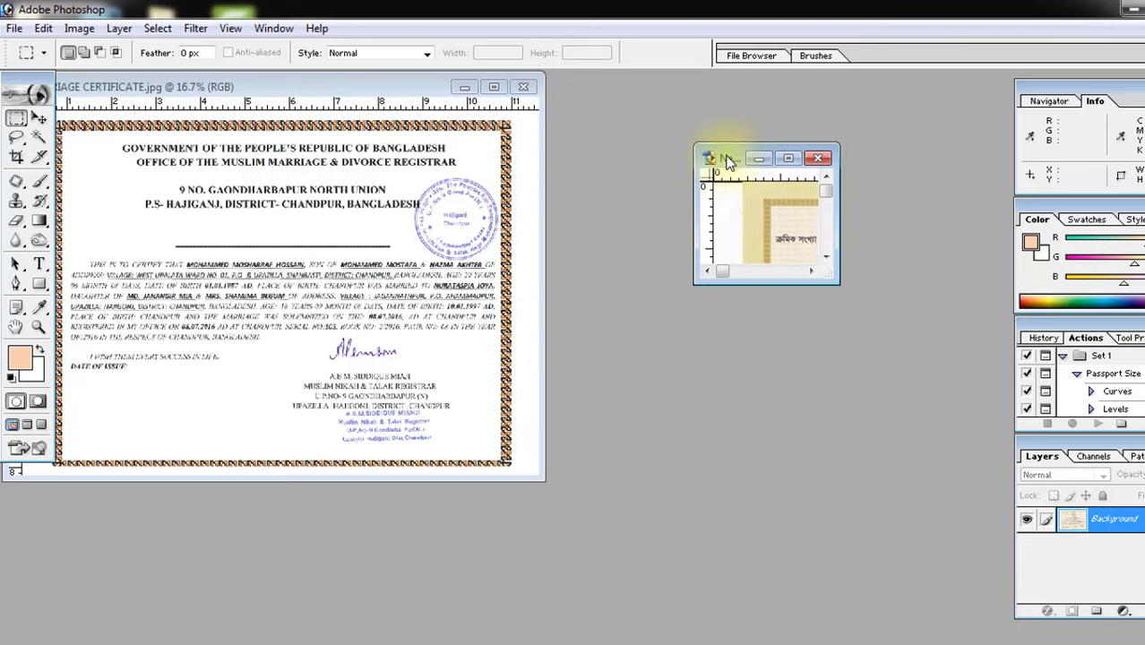
{"action": "left_click", "coordinate": [494, 87]}
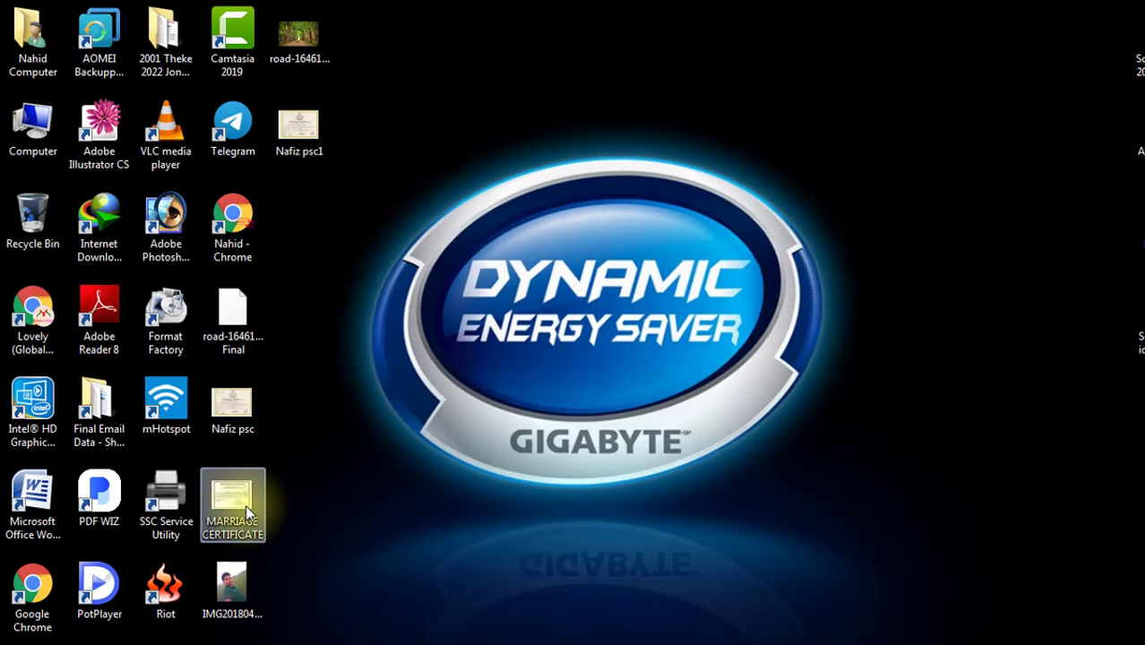
- Check the MARRIAGE CERTIFICATE file's Desktop properties, showing 753 KB, then close them
{"action": "right_click", "coordinate": [245, 504]}
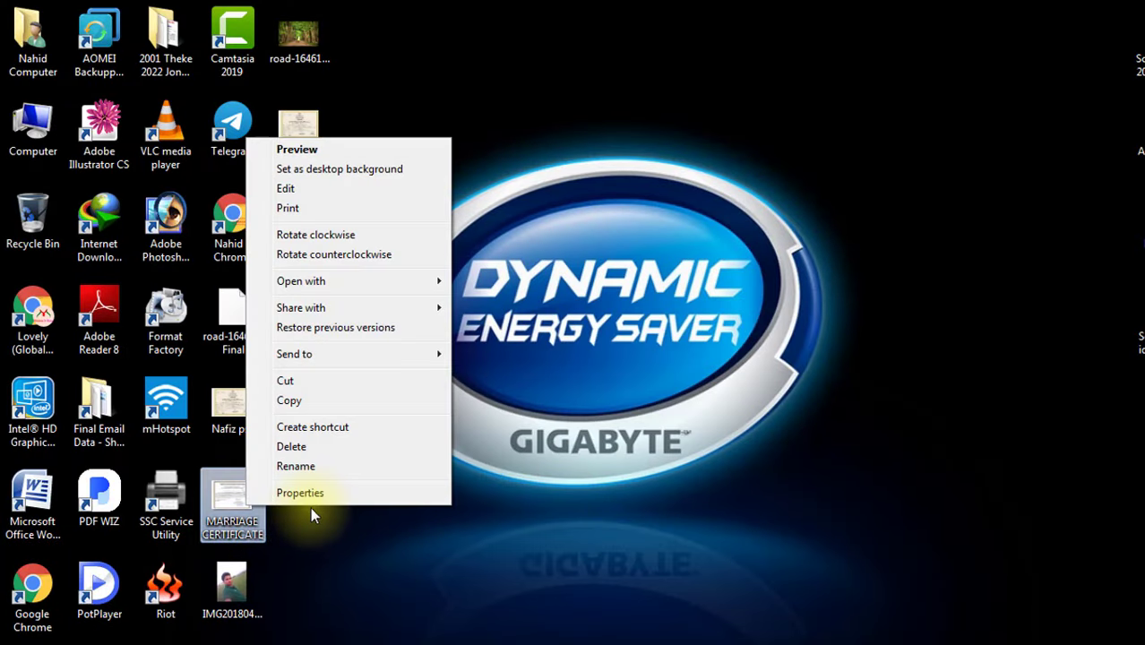
{"action": "left_click", "coordinate": [307, 496]}
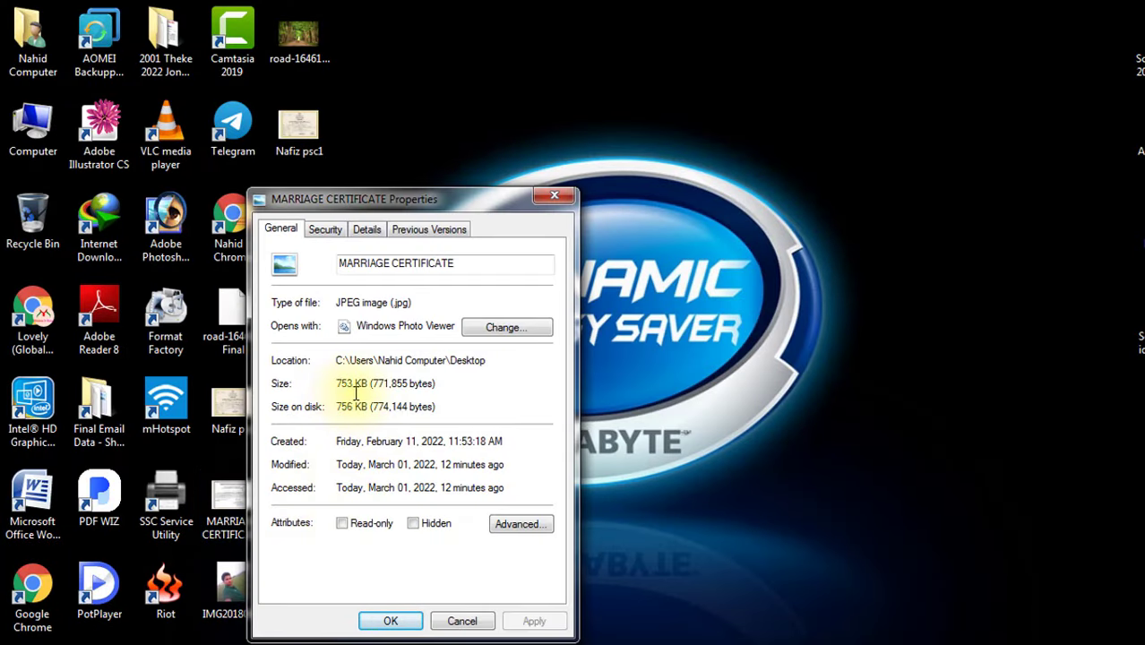
{"action": "left_click", "coordinate": [561, 197]}
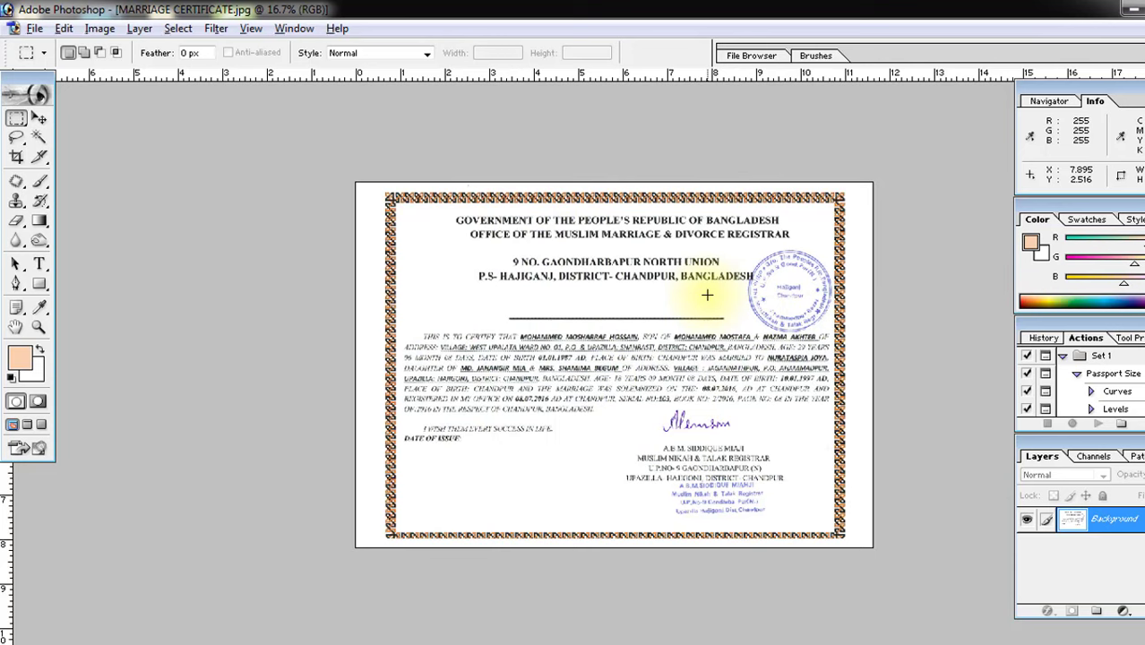
- Resize MARRIAGE CERTIFICATE to 600 × 423 pixels, from 24.5M to 743K, and view it at 100%
{"action": "key", "text": "alt+i"}
{"action": "key", "text": "i"}
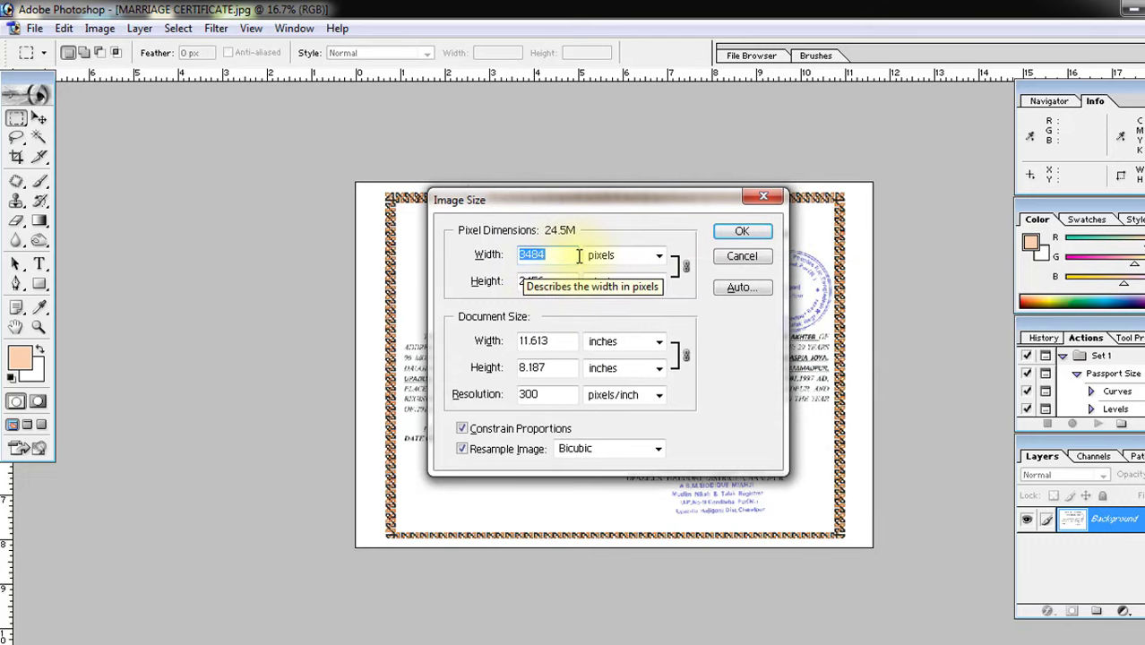
{"action": "type", "text": "600"}
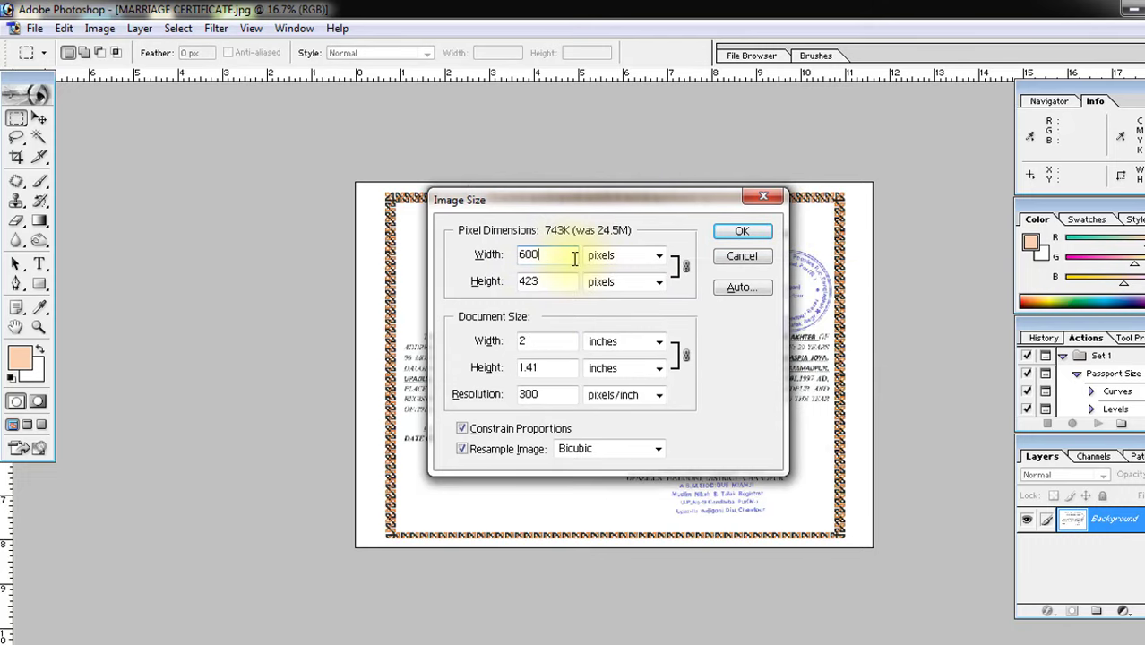
{"action": "left_click", "coordinate": [741, 231]}
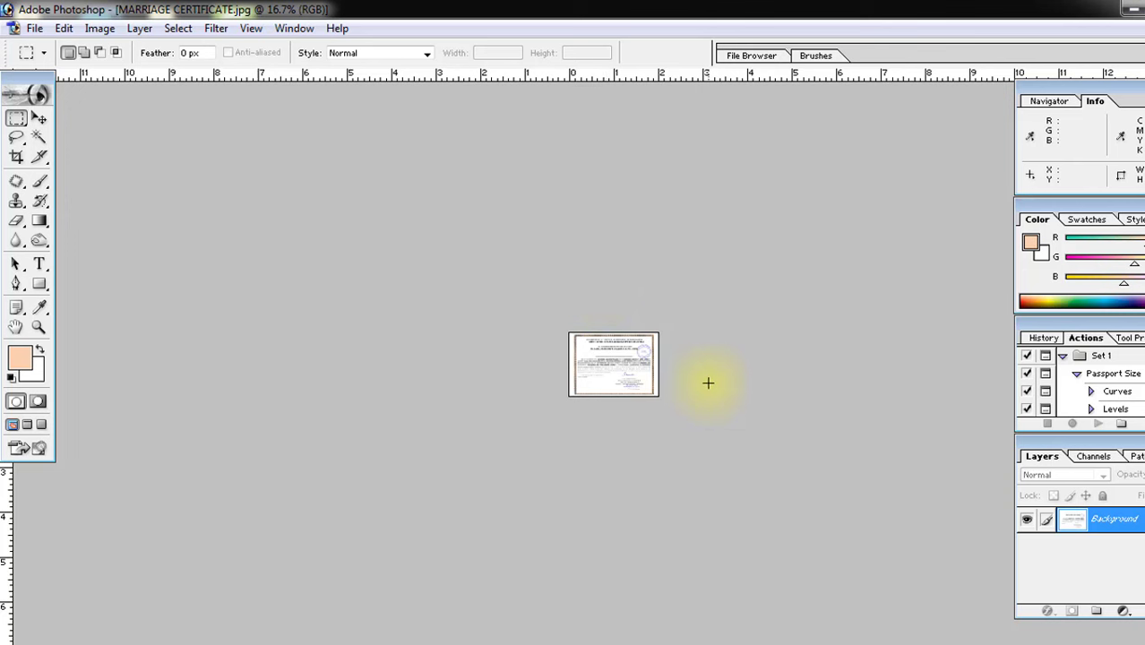
{"action": "key", "text": "ctrl+plus"}
{"action": "key", "text": "ctrl+plus"}
{"action": "key", "text": "ctrl+plus"}
{"action": "key", "text": "ctrl+plus"}
{"action": "key", "text": "ctrl+plus"}
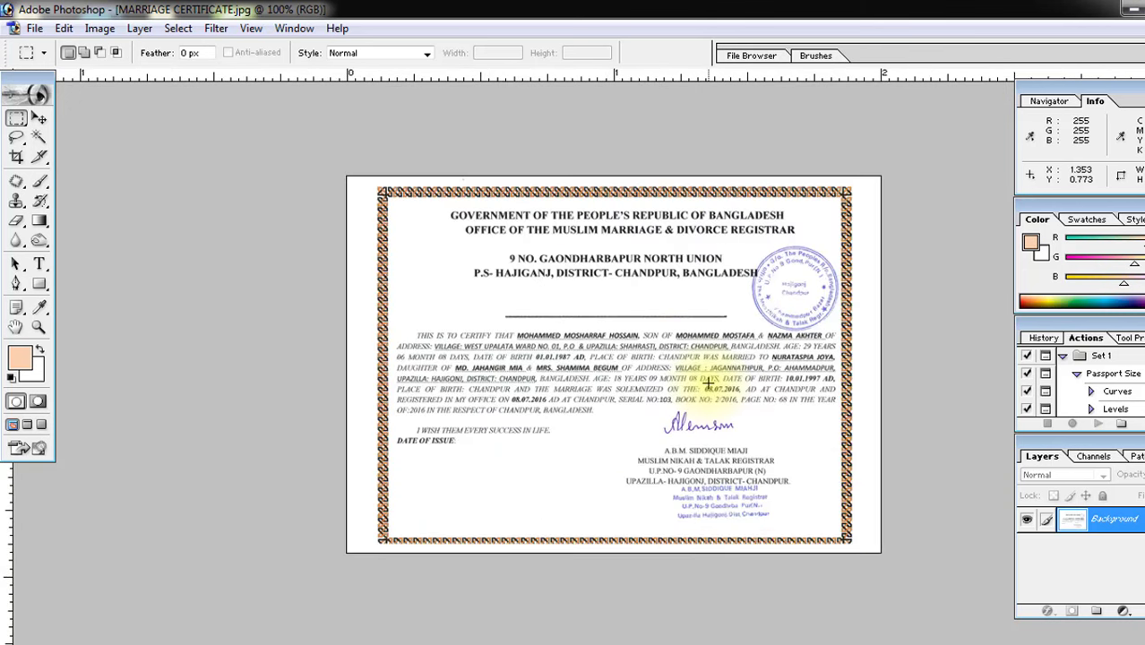
- Save the certificate as a new JPEG 'MARRIAGE CERTIFICATE1' with JPEG quality 10
{"action": "key", "text": "ctrl+shift+s"}
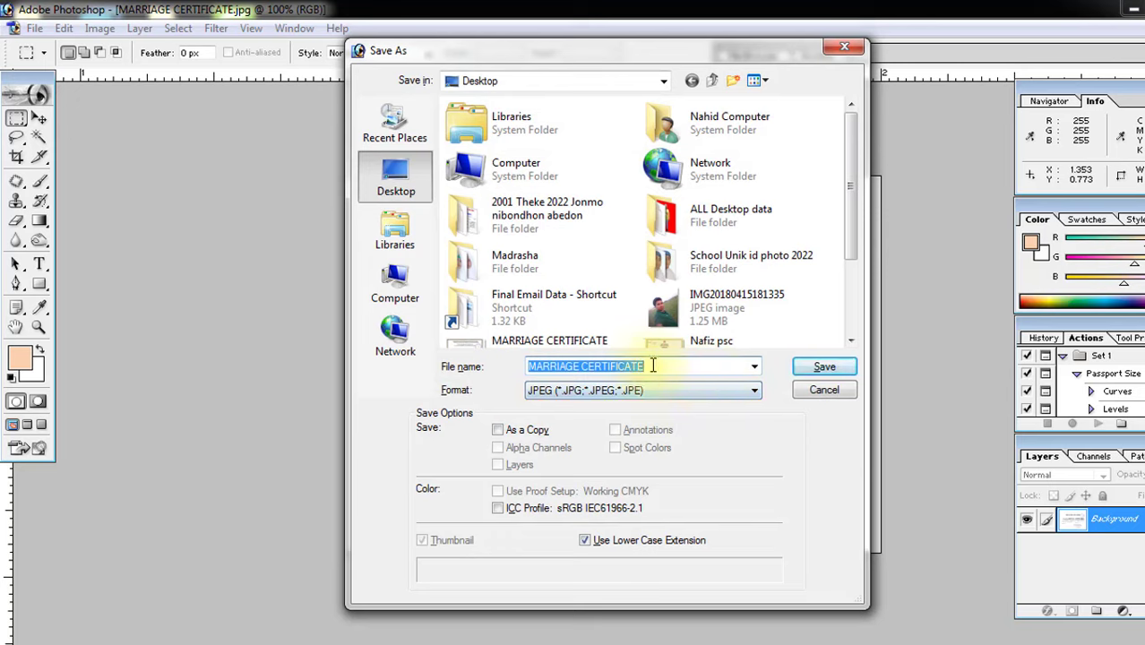
{"action": "left_click", "coordinate": [645, 366]}
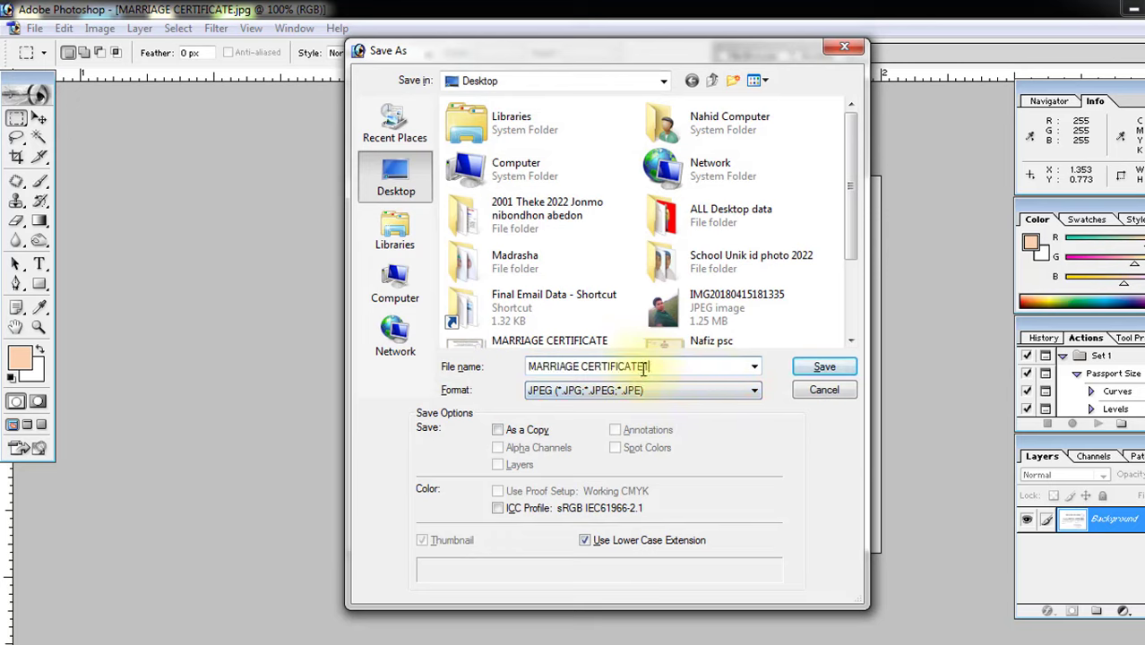
{"action": "type", "text": "1"}
{"action": "left_click", "coordinate": [829, 369]}
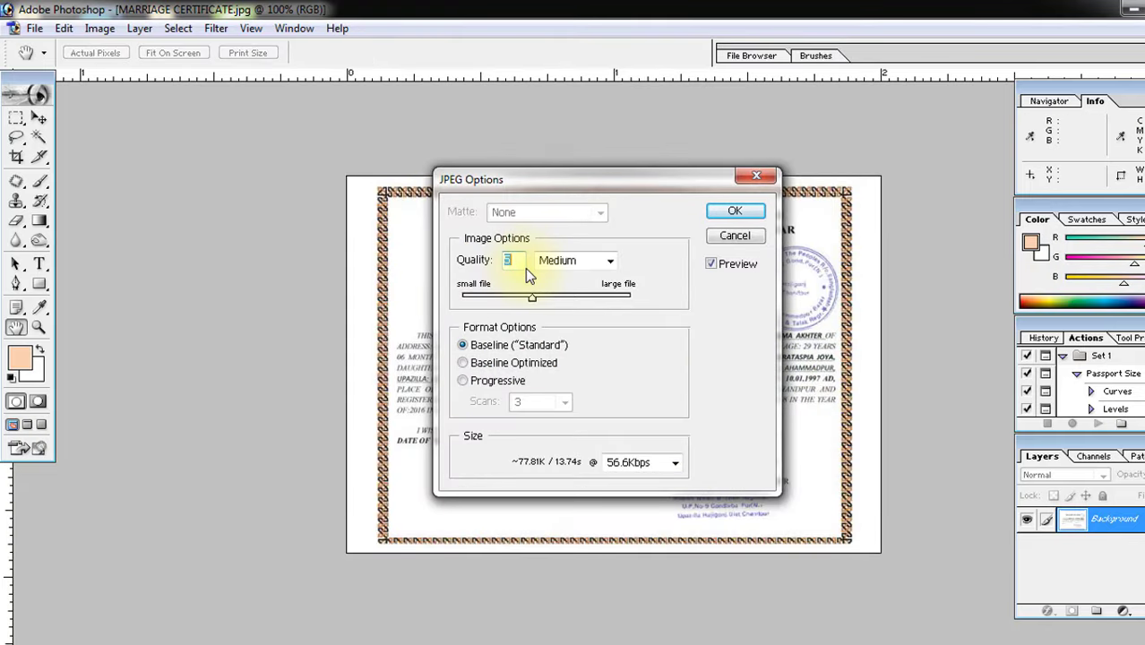
{"action": "type", "text": "10"}
- Confirm the quality 10 save and verify MARRIAGE CERTIFICATE1's size is 134 KB in Properties
{"action": "left_click", "coordinate": [734, 215]}
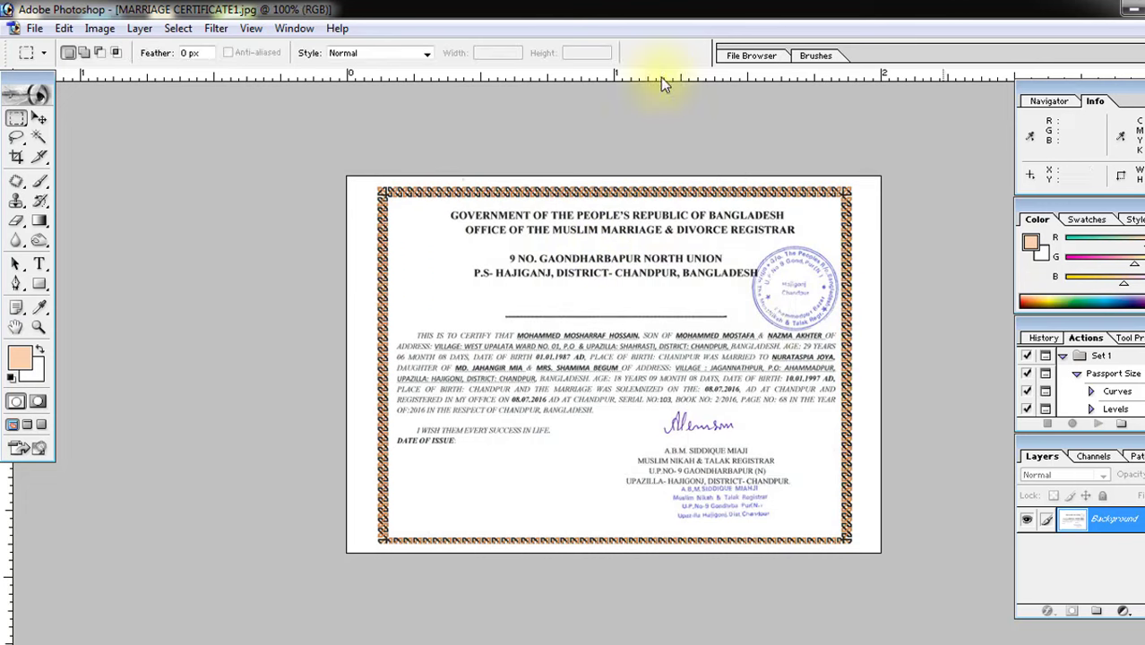
{"action": "left_click", "coordinate": [1127, 9]}
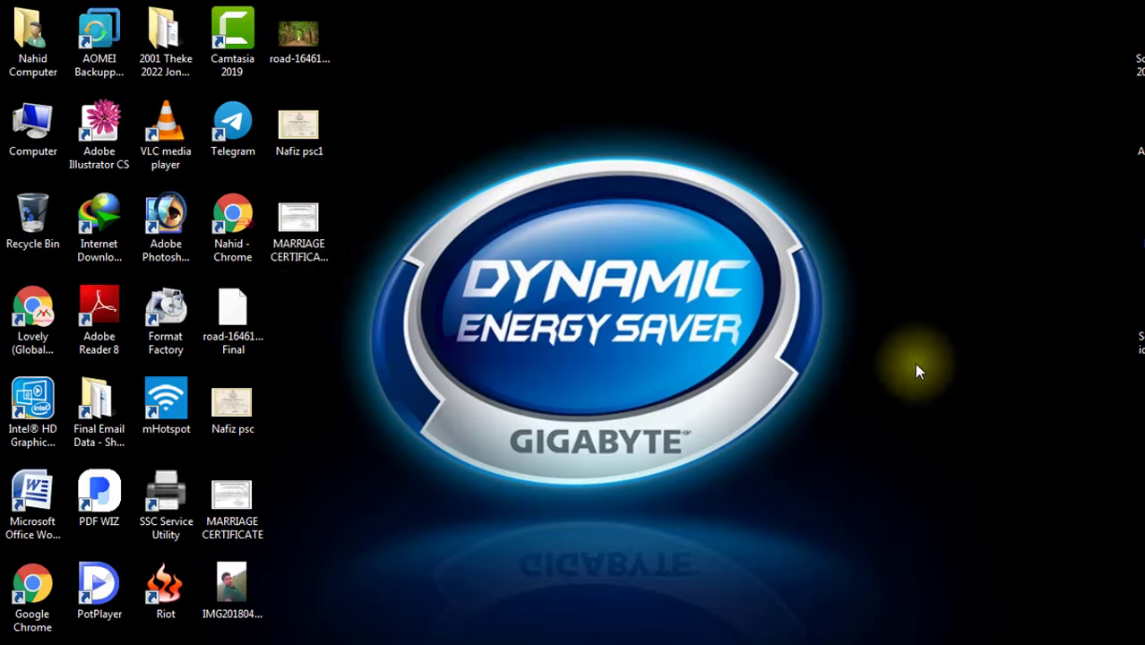
{"action": "right_click", "coordinate": [307, 240]}
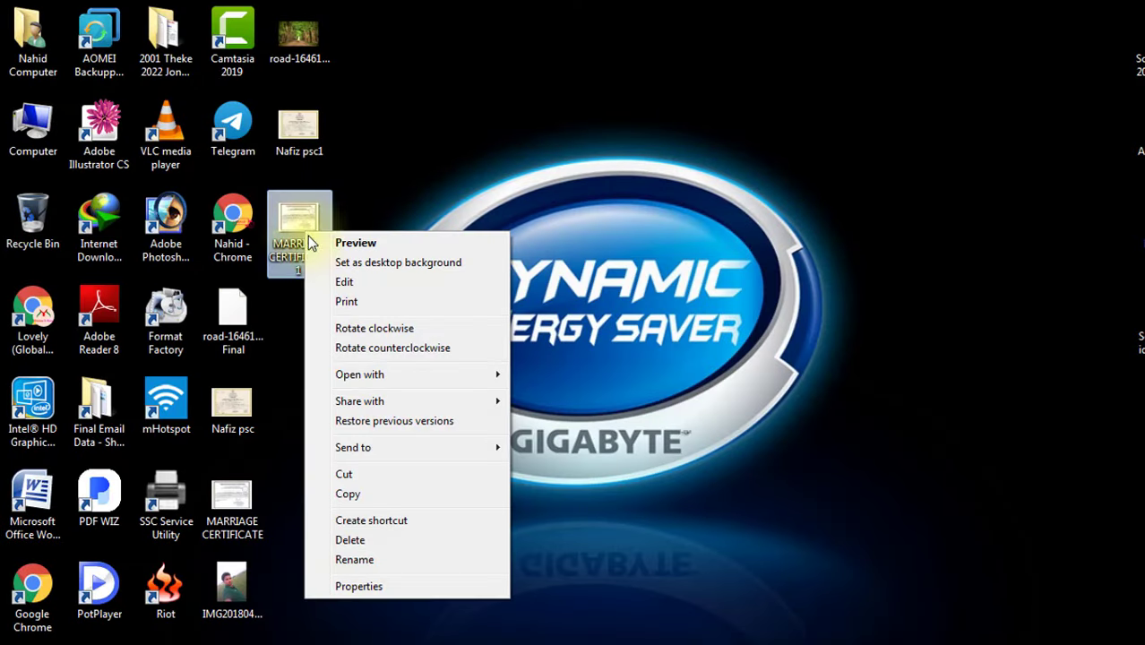
{"action": "left_click", "coordinate": [364, 584]}
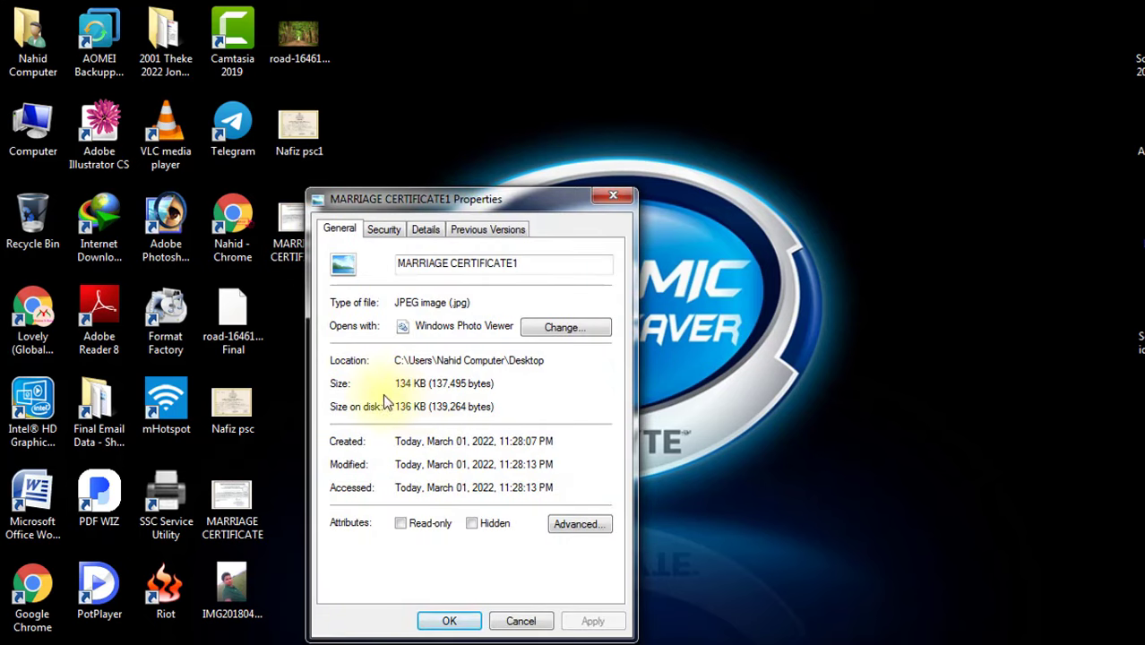
{"action": "left_click", "coordinate": [620, 192]}
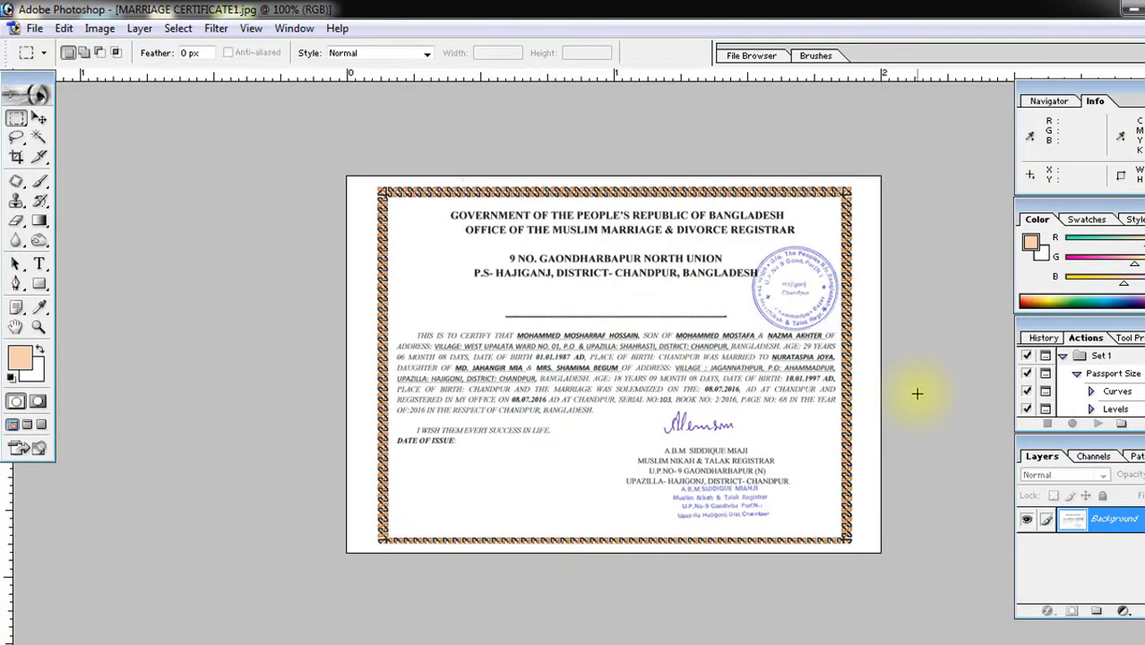
- Overwrite MARRIAGE CERTIFICATE1 with a JPEG quality 8 version, about 90K
{"action": "key", "text": "ctrl+shift+s"}
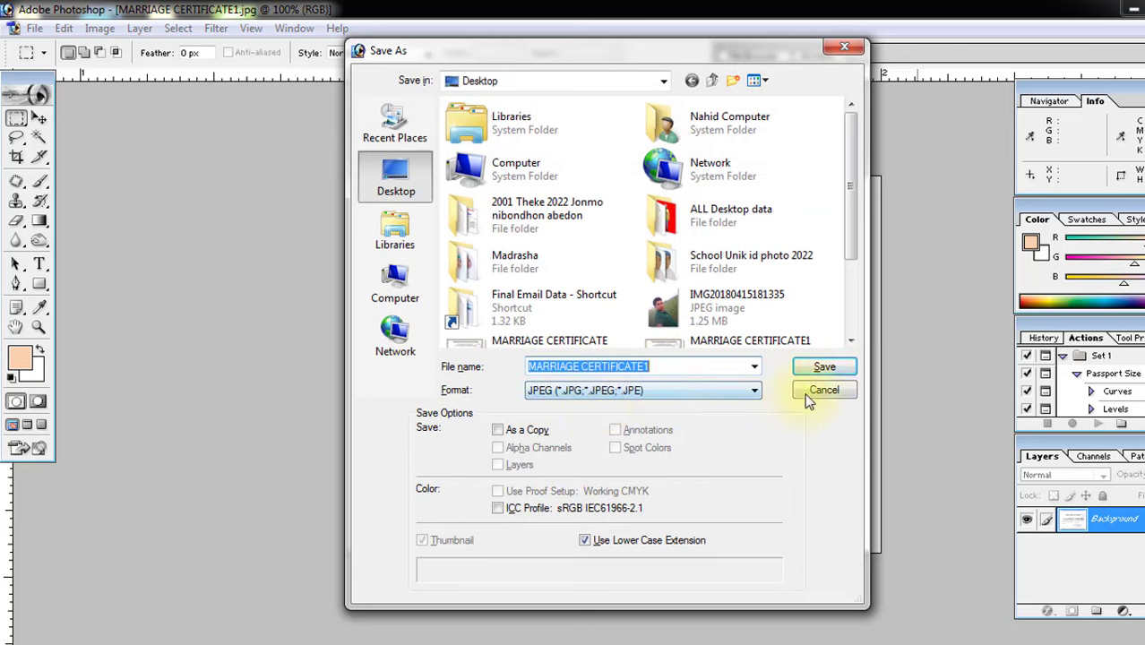
{"action": "left_click", "coordinate": [831, 369]}
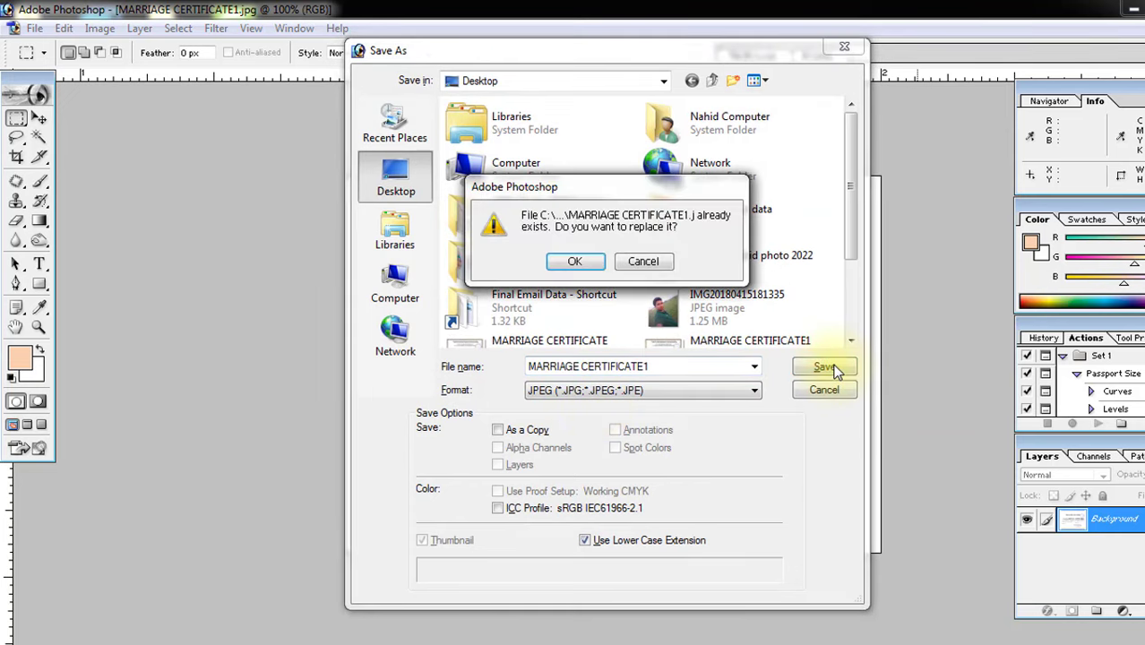
{"action": "left_click", "coordinate": [578, 266]}
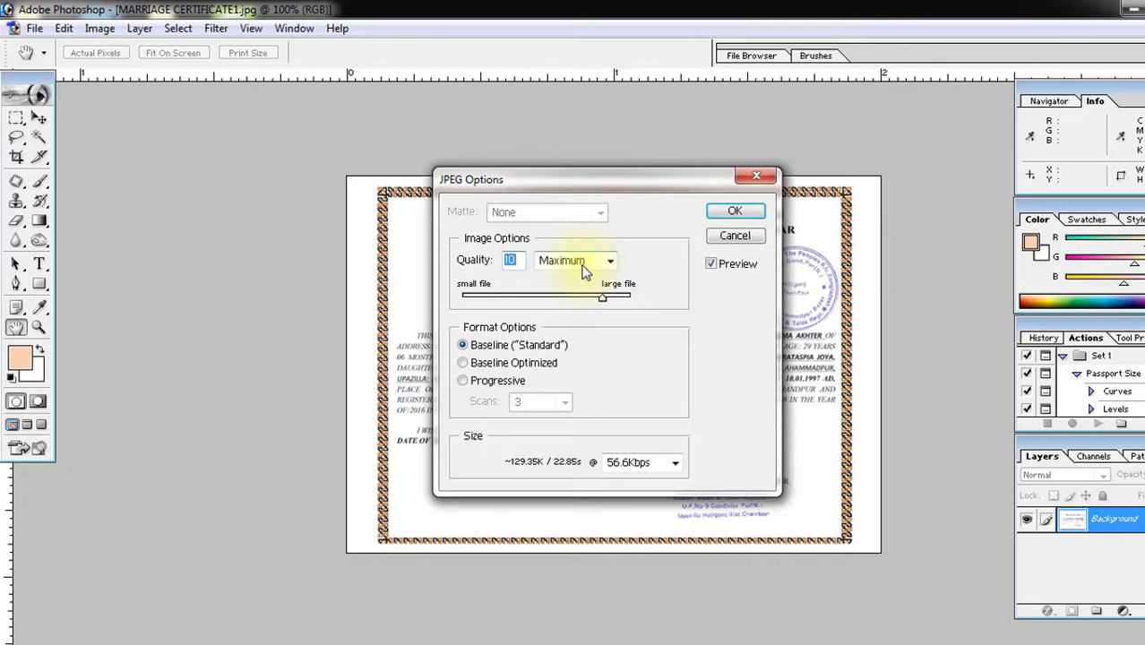
{"action": "type", "text": "8"}
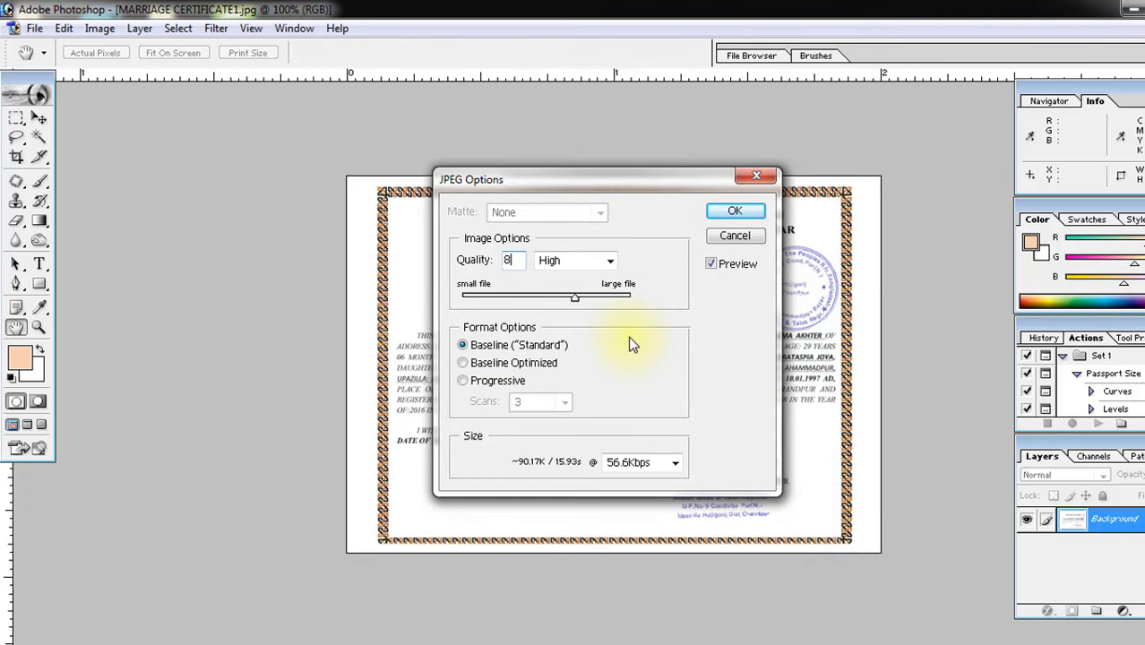
{"action": "left_click", "coordinate": [734, 213]}
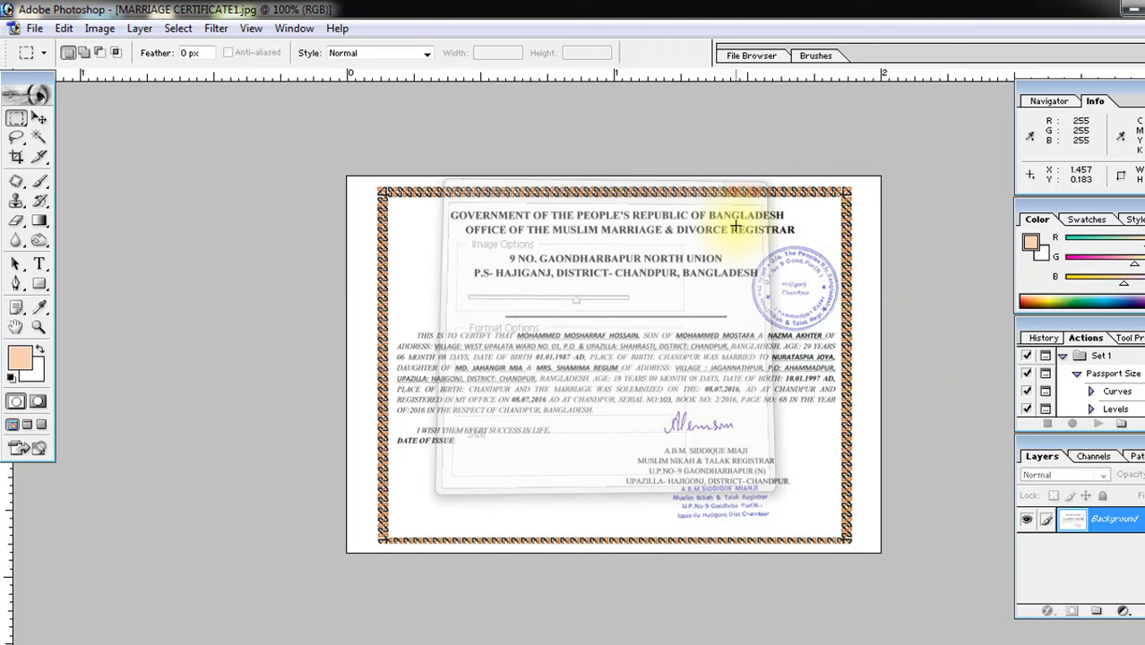
- Open MARRIAGE CERTIFICATE1's Properties on the desktop to confirm it is now 95.0 KB
{"action": "left_click", "coordinate": [1135, 10]}
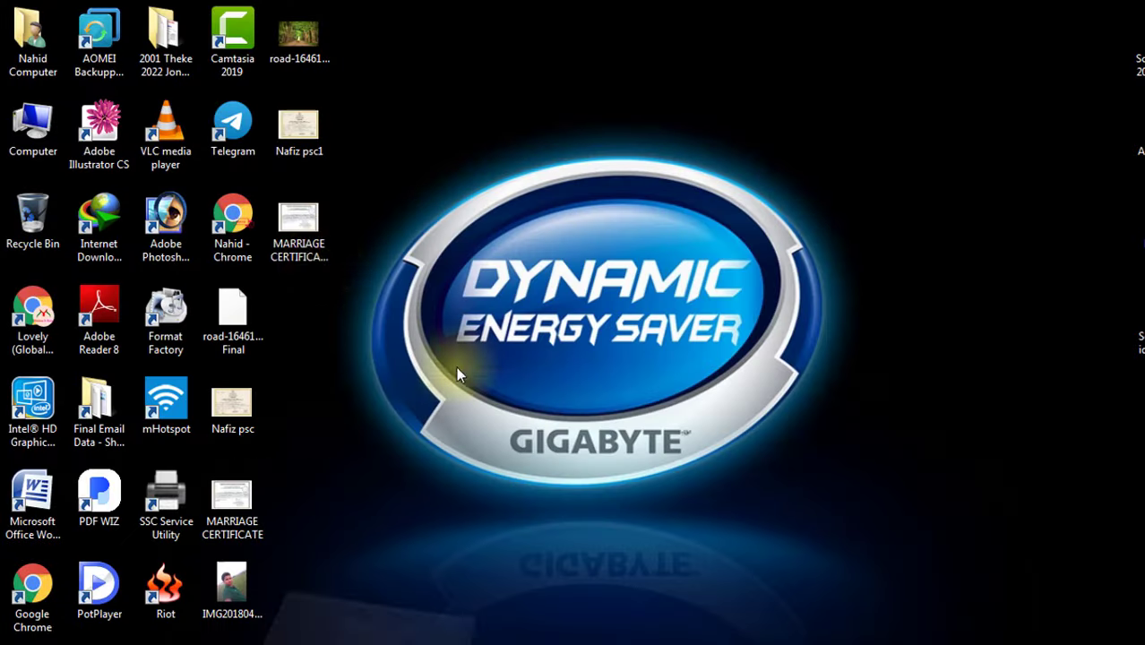
{"action": "right_click", "coordinate": [310, 231]}
{"action": "left_click", "coordinate": [367, 587]}
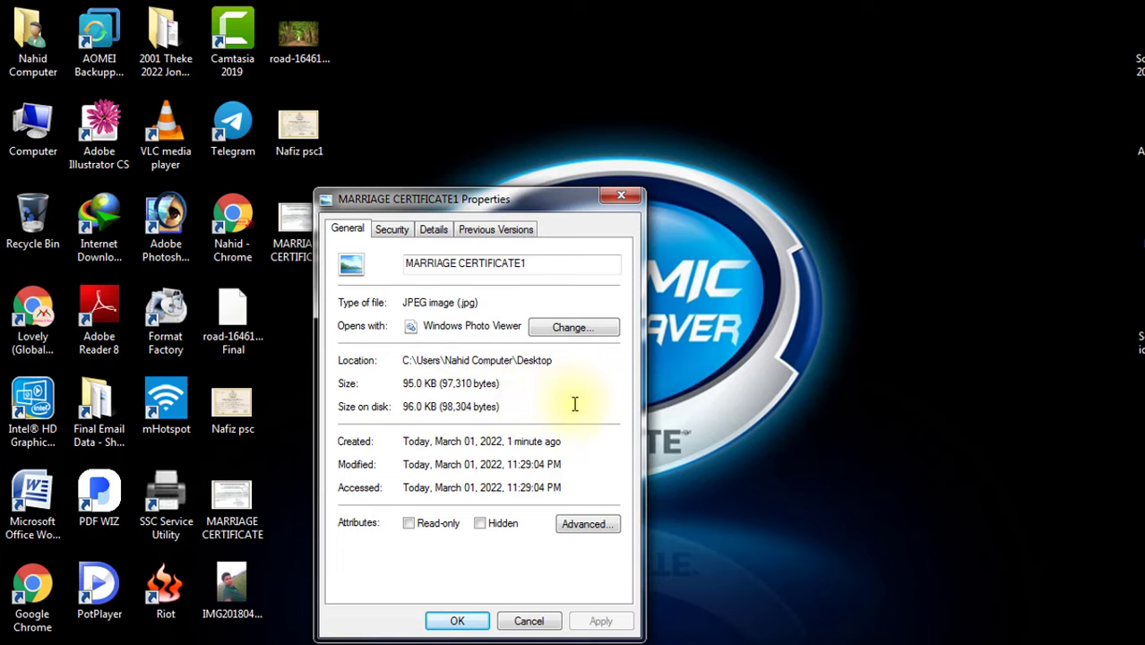
- Close the MARRIAGE CERTIFICATE1 Properties window
{"action": "left_click", "coordinate": [621, 196]}
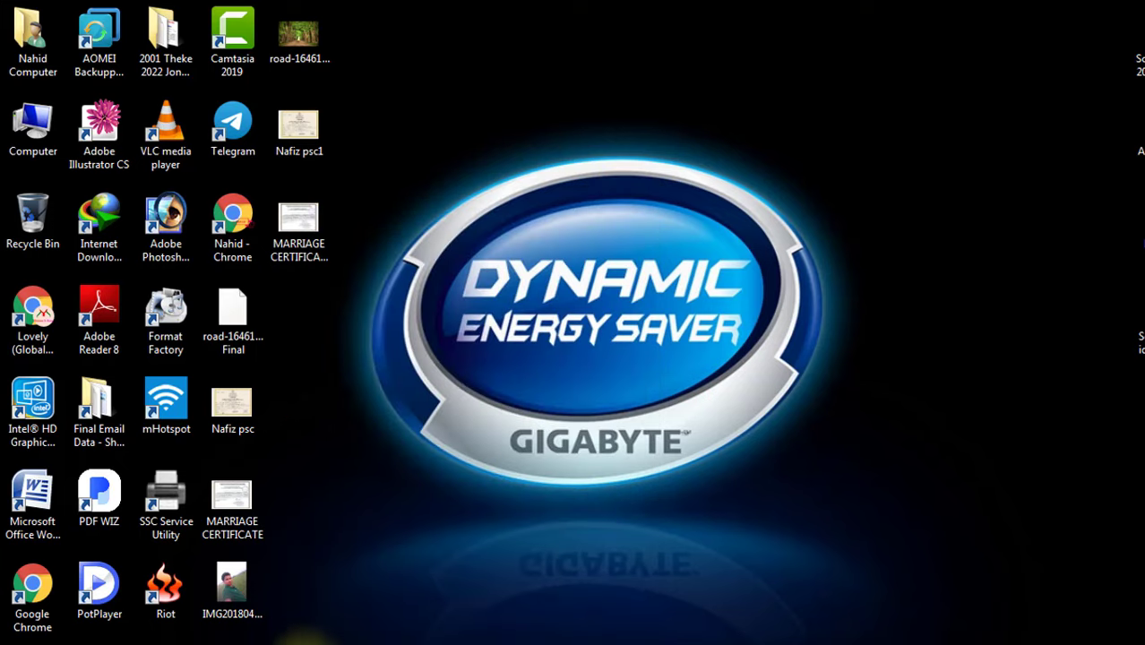